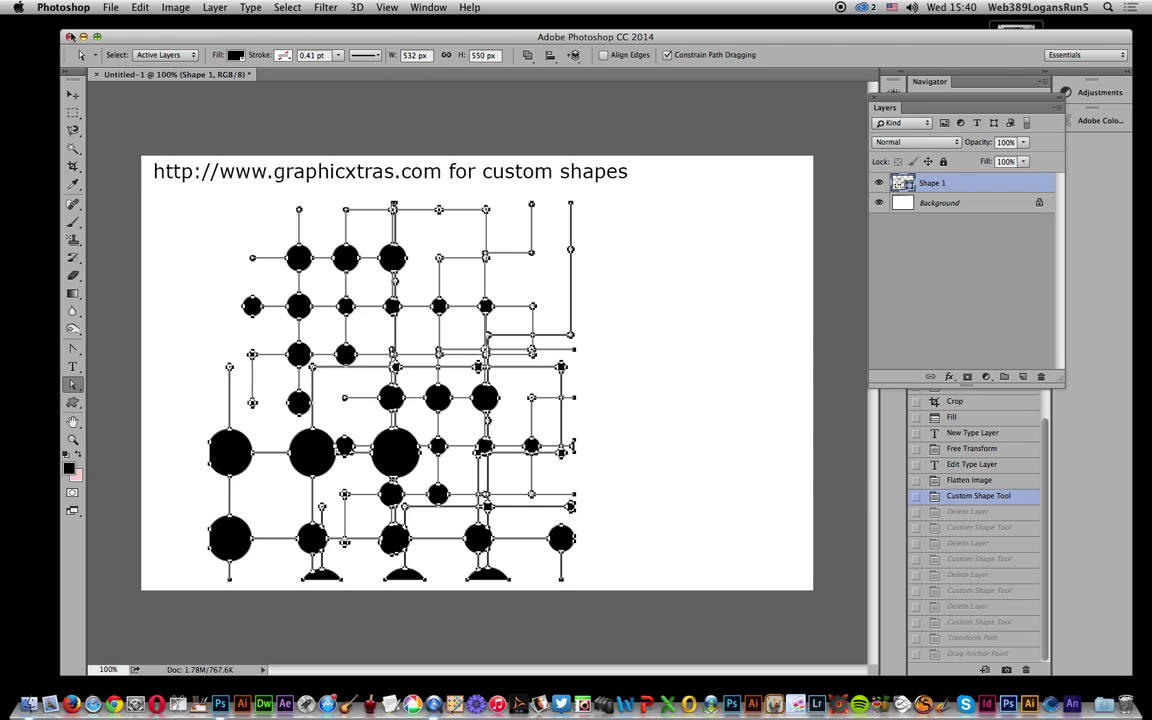
Delete the old lattice layer and set the Custom Shape tool to Shape mode
key("BackSpace")
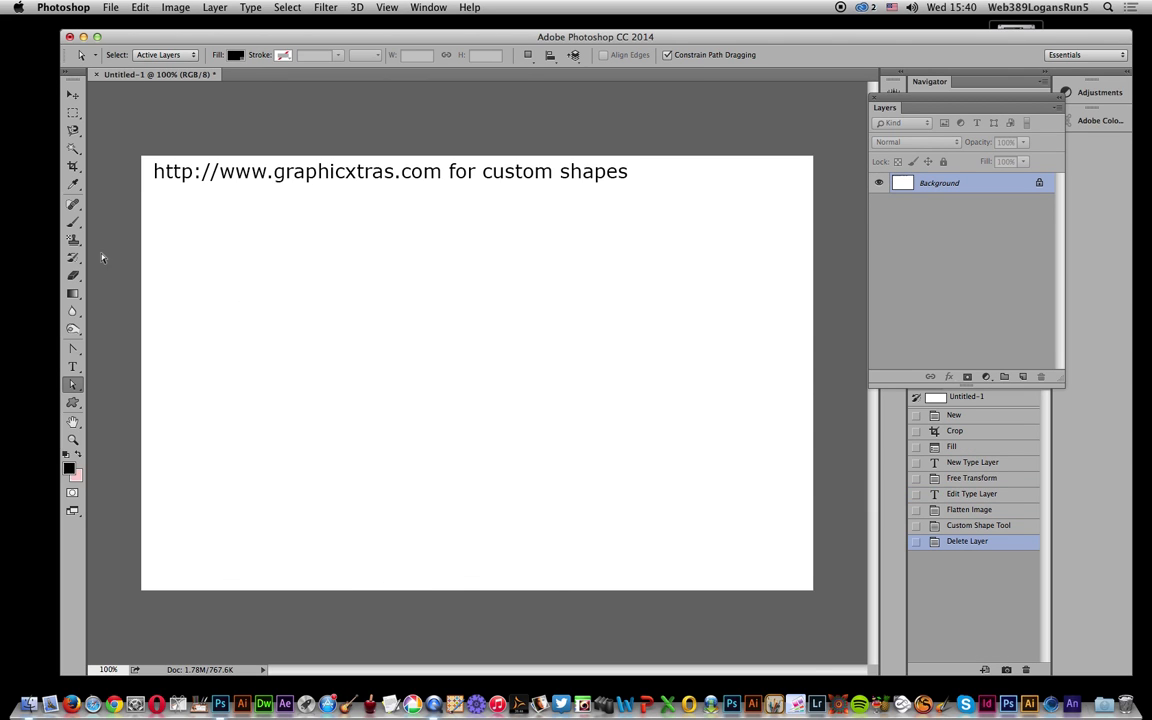
left_click(75, 405)
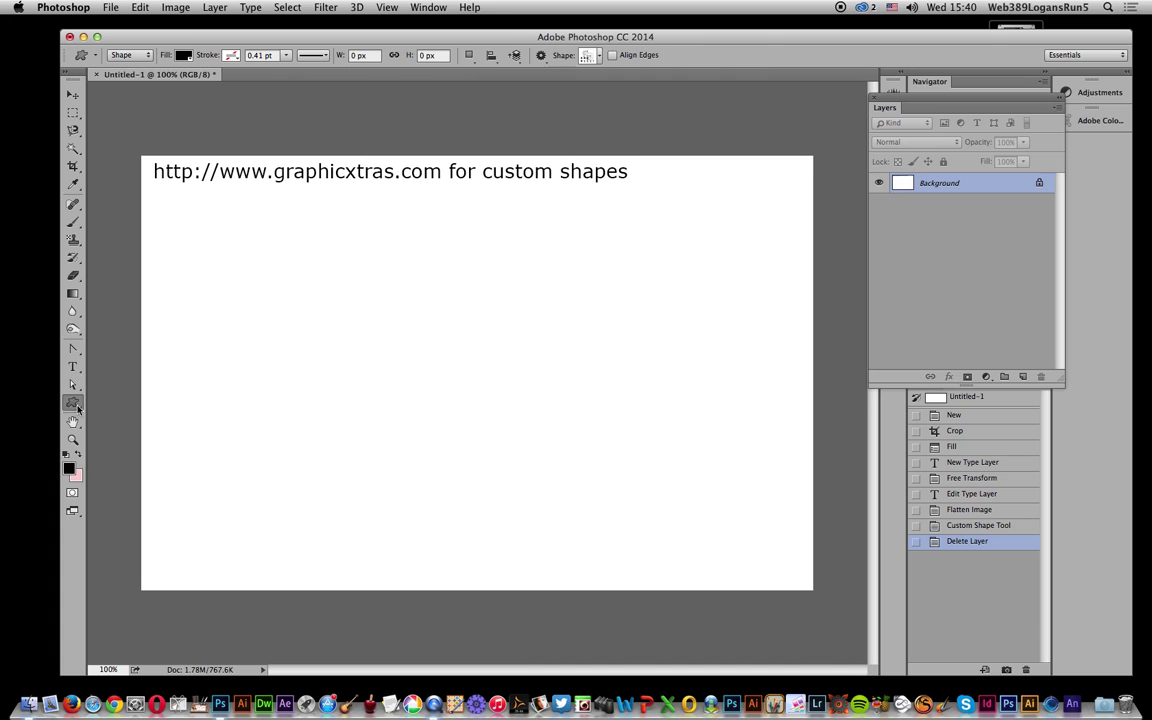
left_click(118, 55)
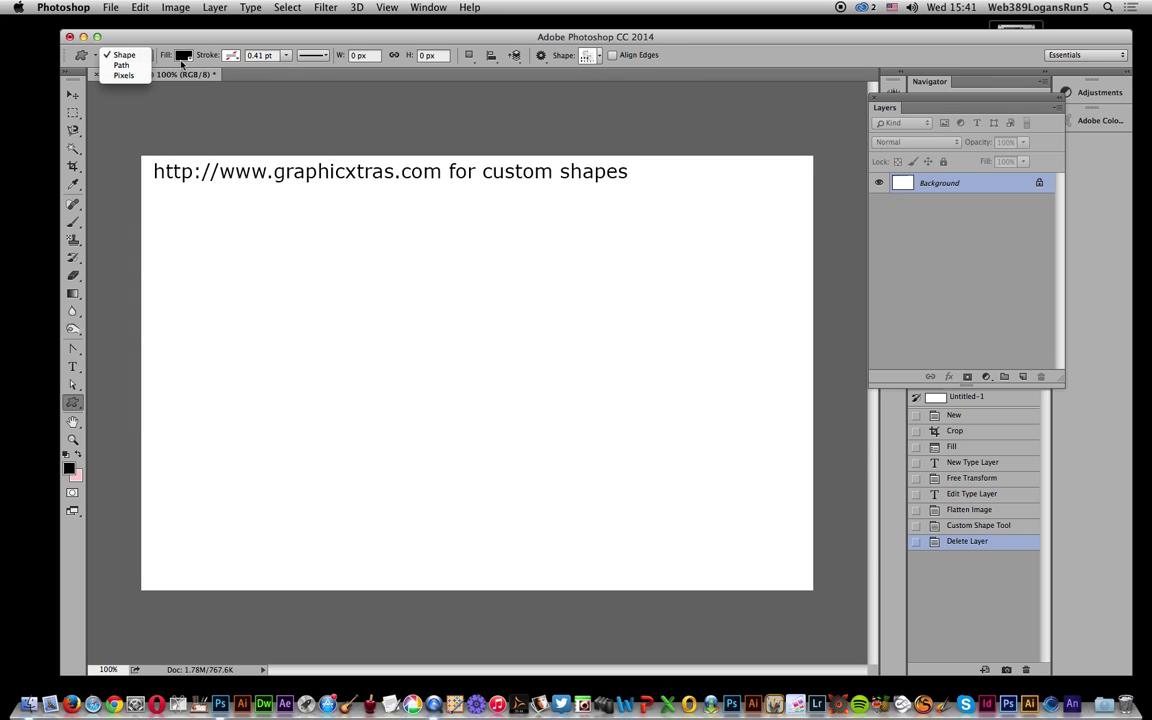
left_click(599, 58)
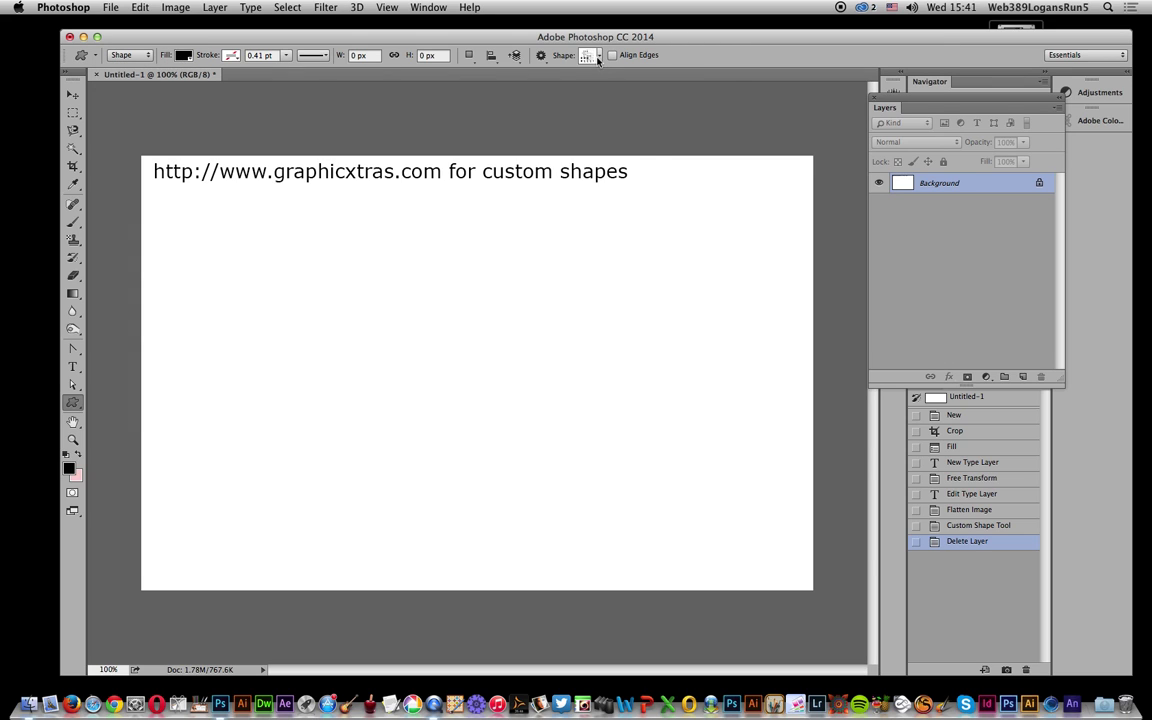
Draw the Shape 32 lattice large across the canvas on a new Shape 1 layer
left_click(598, 58)
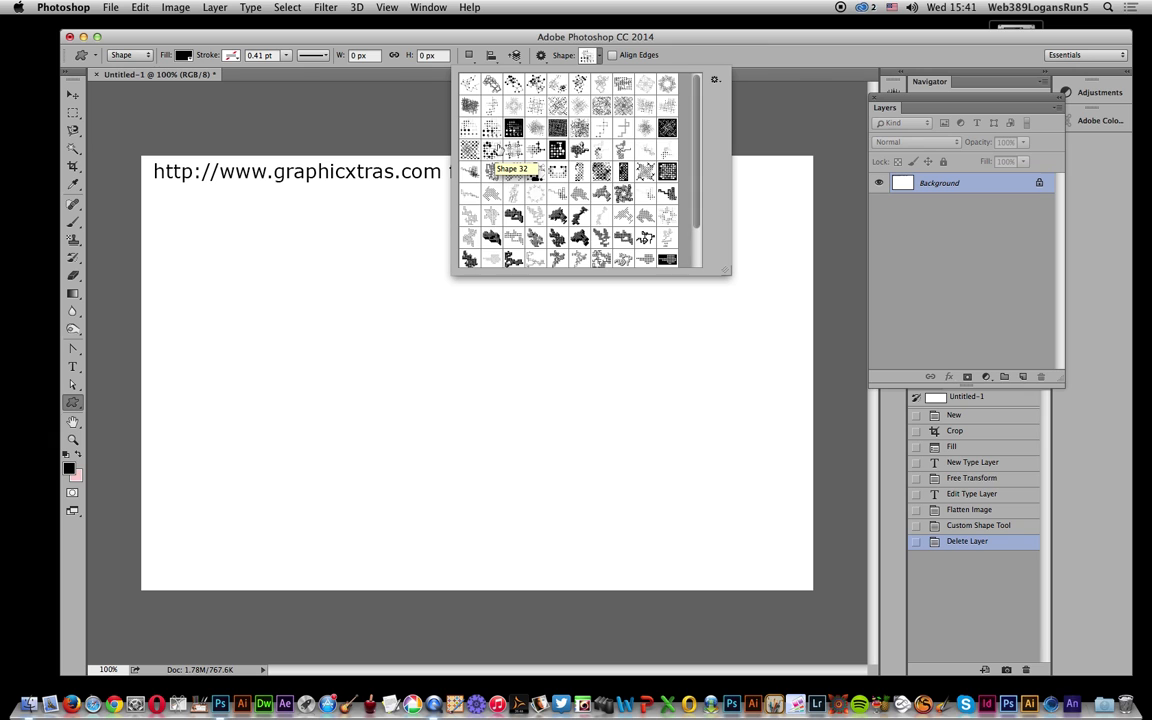
left_click(491, 151)
left_click_drag(280, 195, 690, 526)
left_click(140, 8)
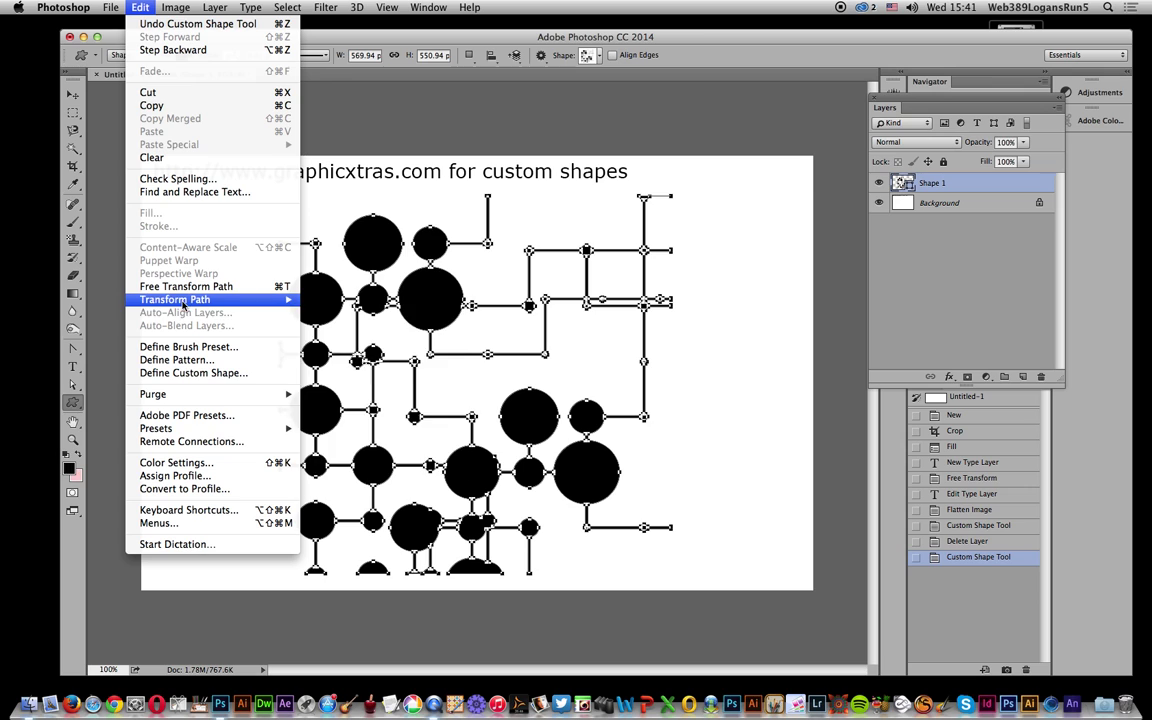
Warp the lattice by pulling the top-right corner up and out and curving both sides inward
mouse_move(230, 299)
left_click(367, 387)
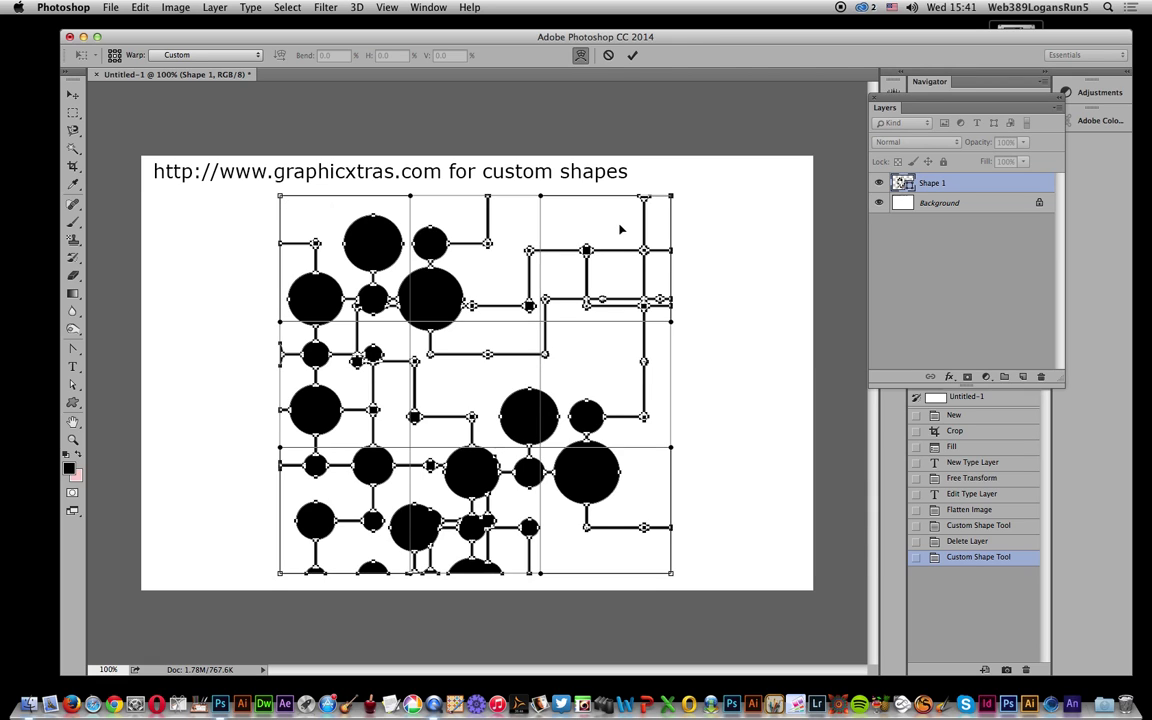
left_click_drag(672, 197, 730, 181)
mouse_move(672, 325)
left_mouse_down()
mouse_move(764, 334)
mouse_move(686, 334)
left_mouse_up()
left_click_drag(630, 232, 686, 150)
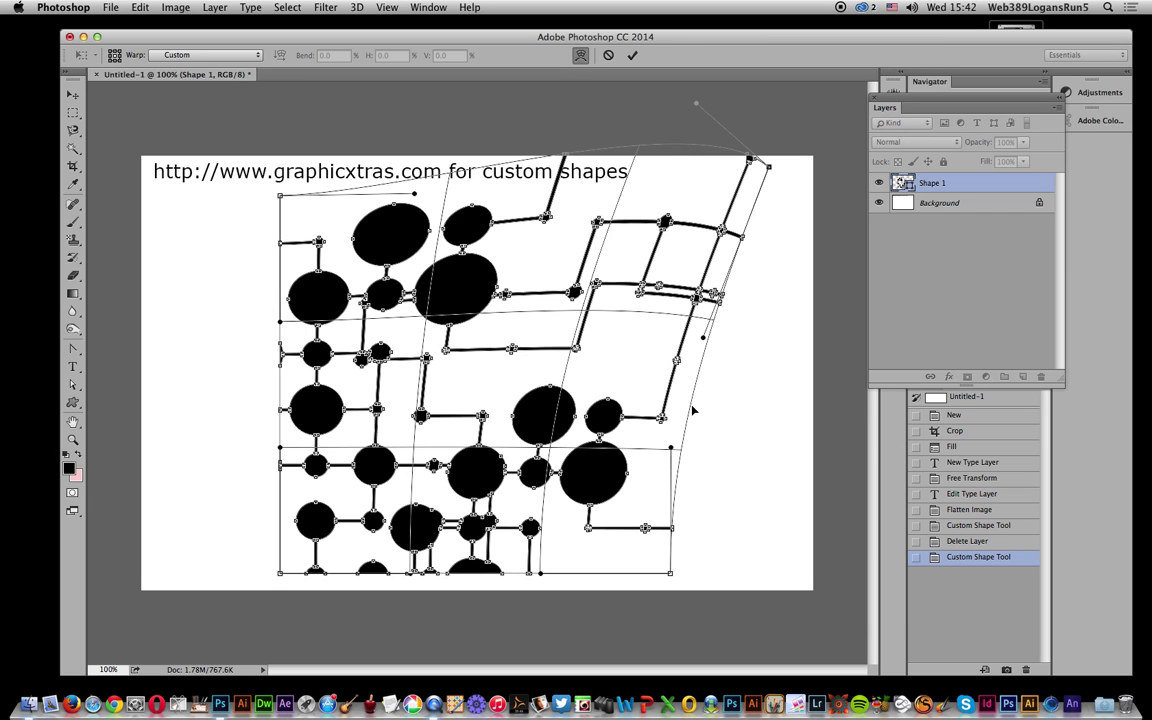
left_click_drag(688, 404, 562, 377)
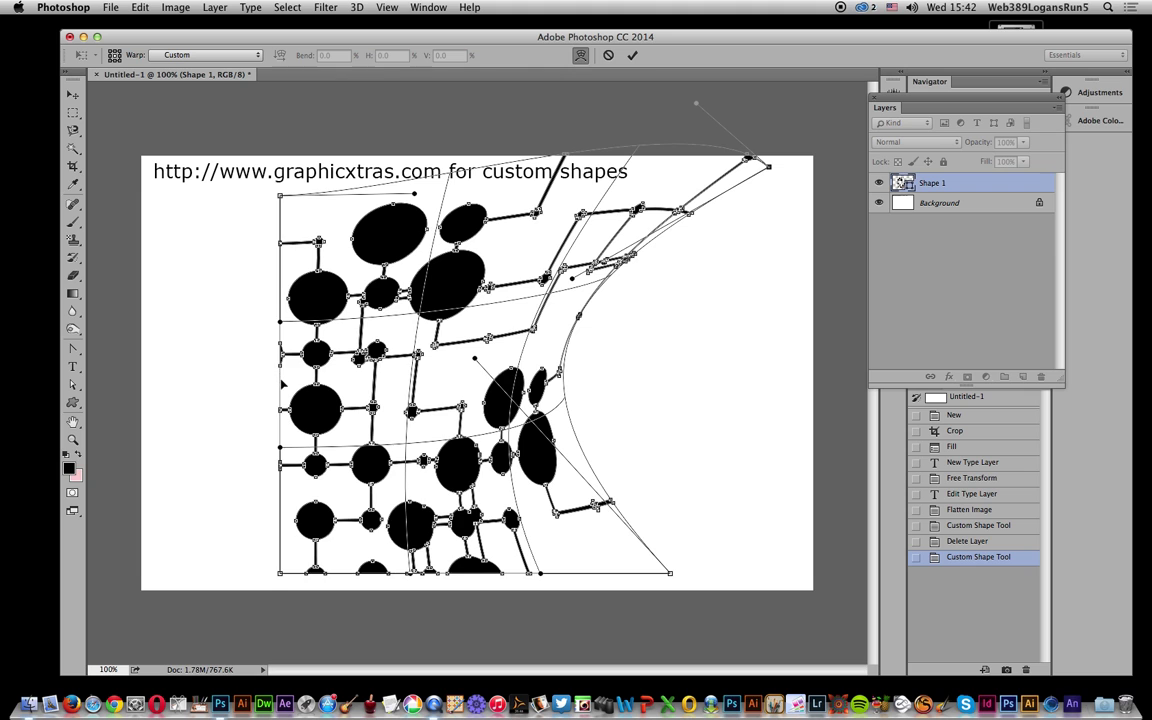
left_click_drag(282, 384, 390, 380)
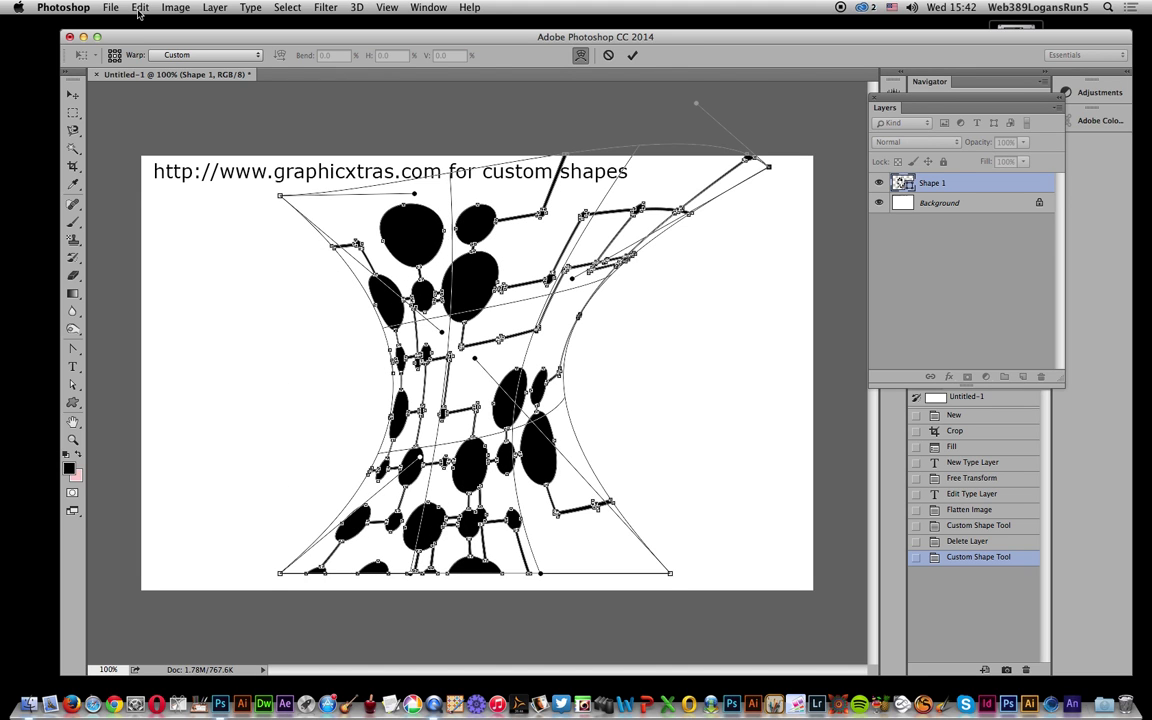
Try the None, Custom and Arc Lower warp styles, moving the shape up-left and increasing Bend
left_click(226, 56)
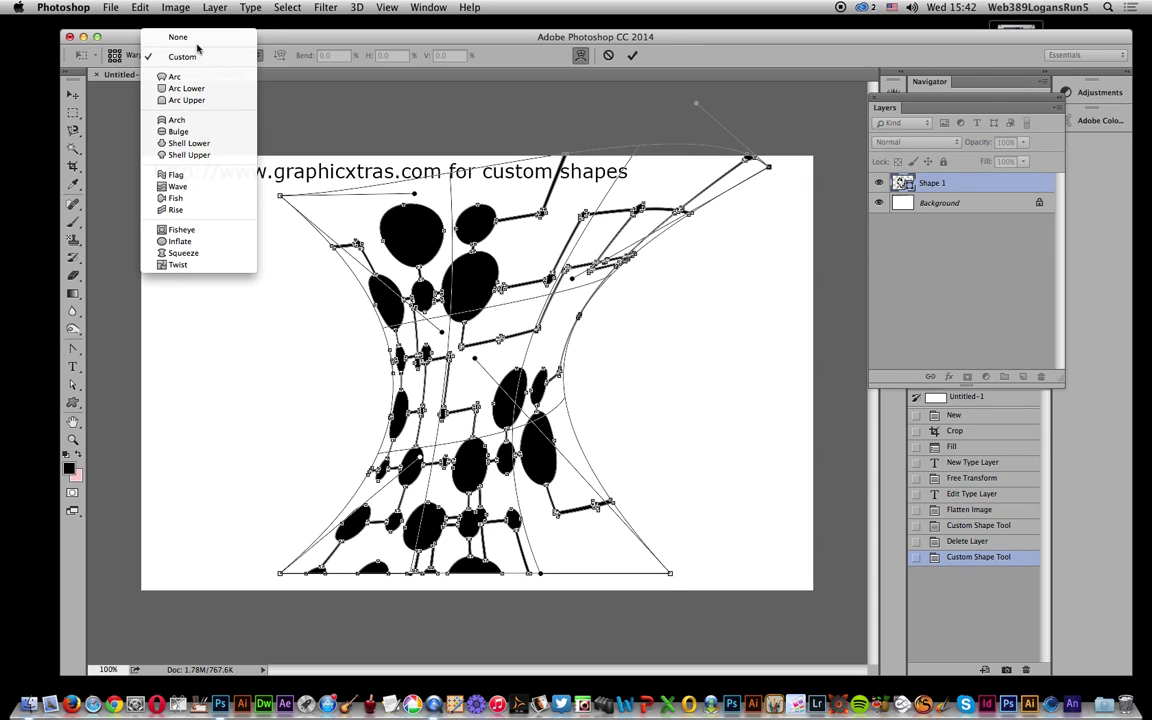
left_click(198, 37)
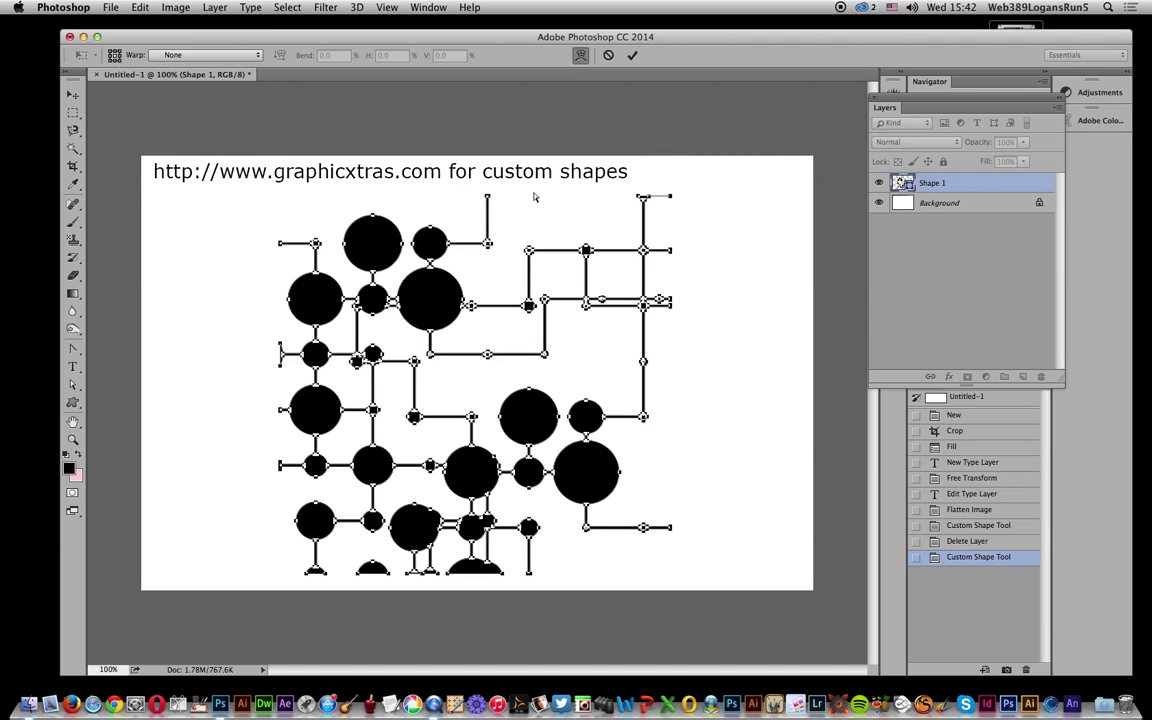
left_click(170, 55)
left_click(185, 78)
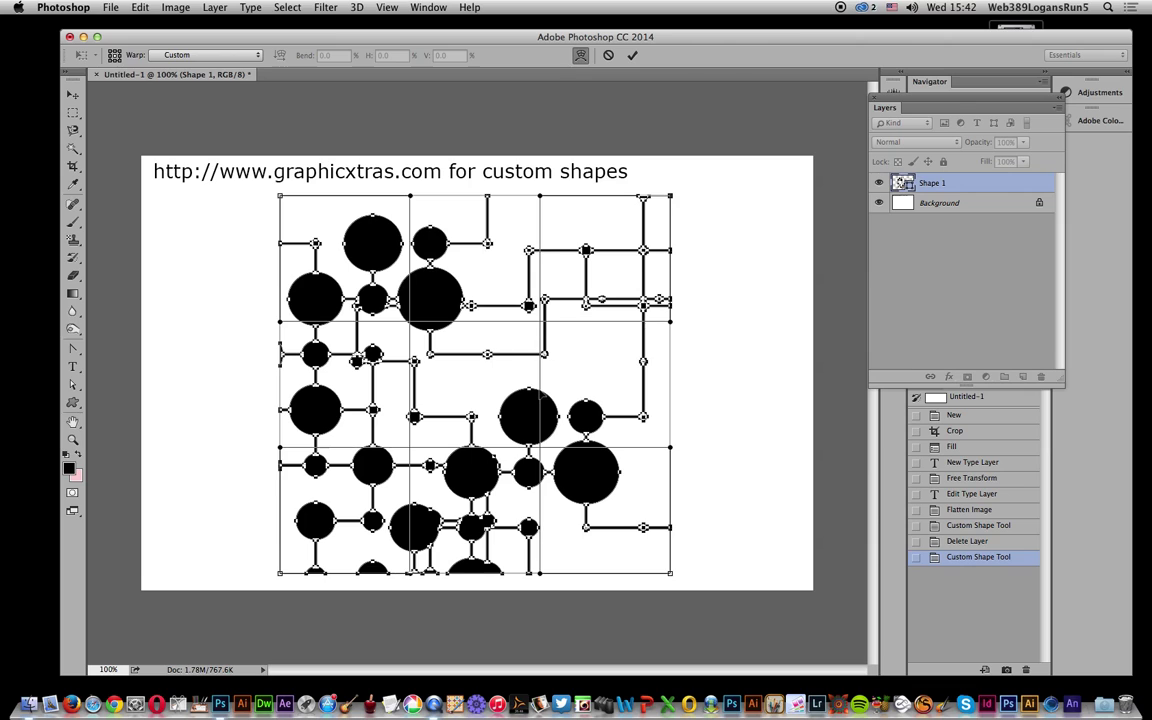
left_click(185, 55)
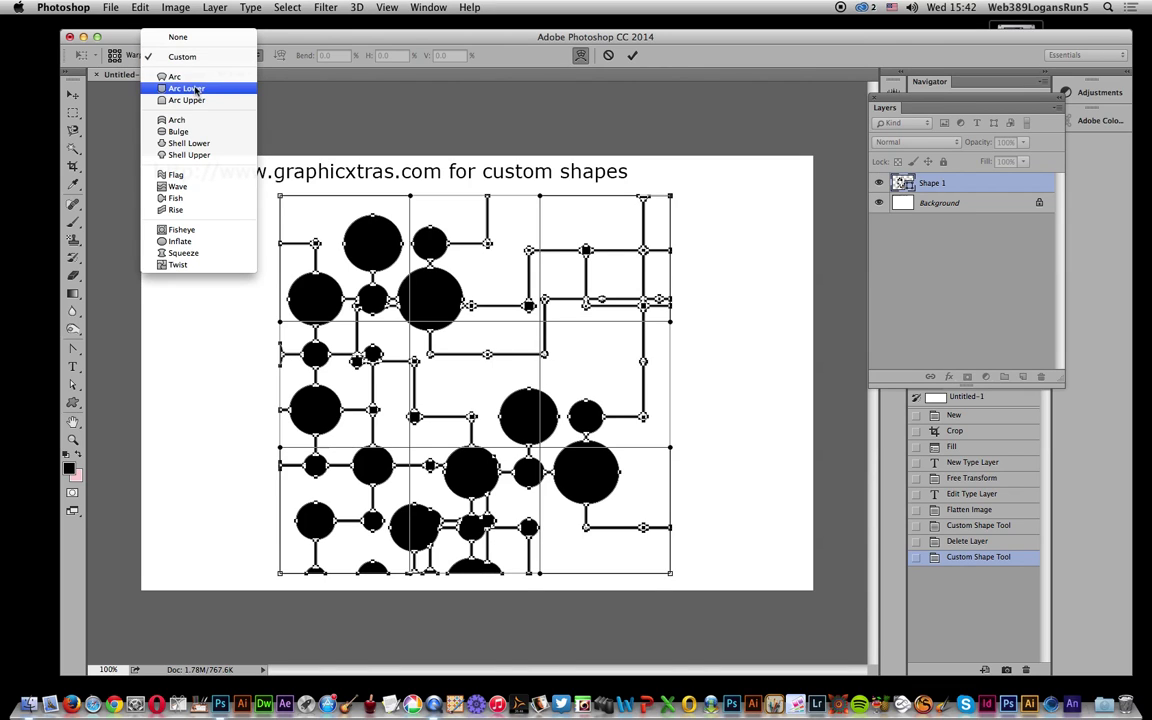
left_click(186, 89)
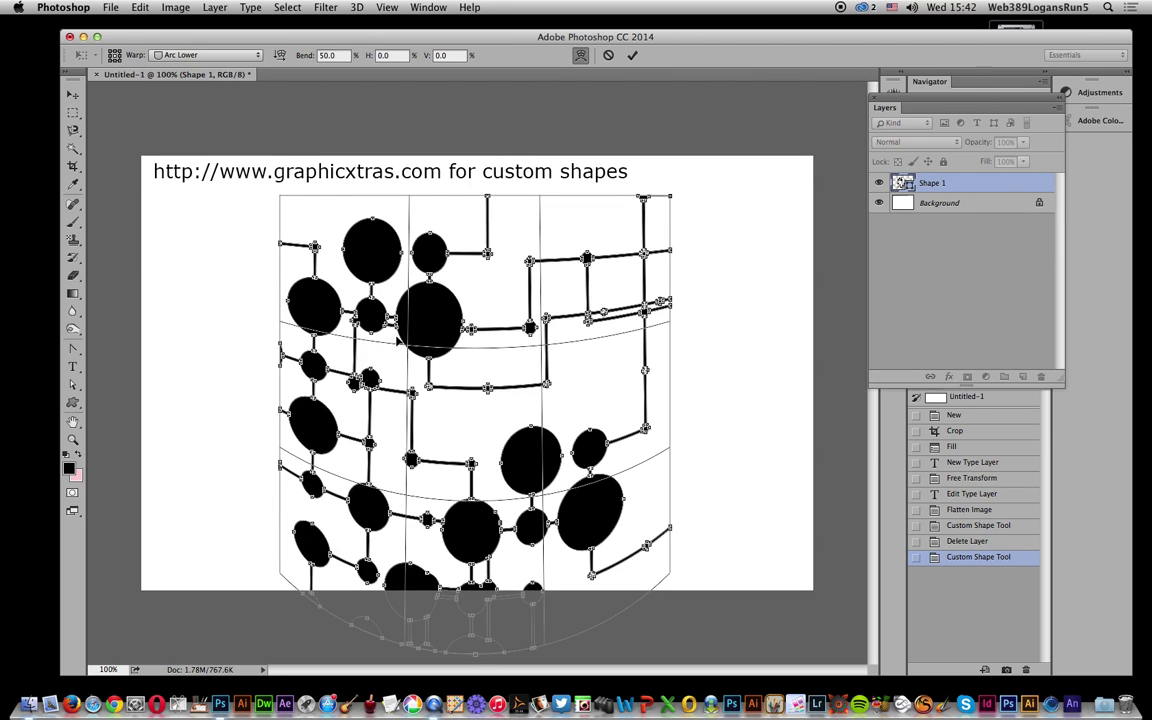
left_click_drag(397, 340, 337, 212)
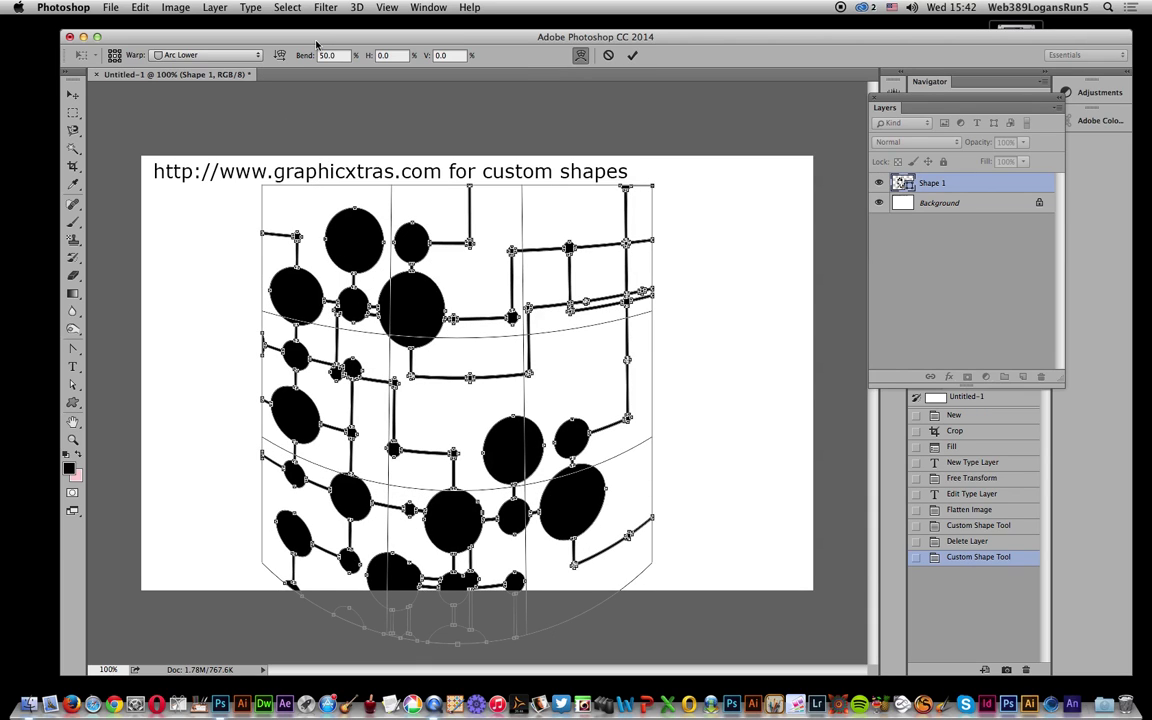
left_click_drag(304, 55, 335, 58)
Set the warp style back to None, flattening the lattice
left_click(205, 55)
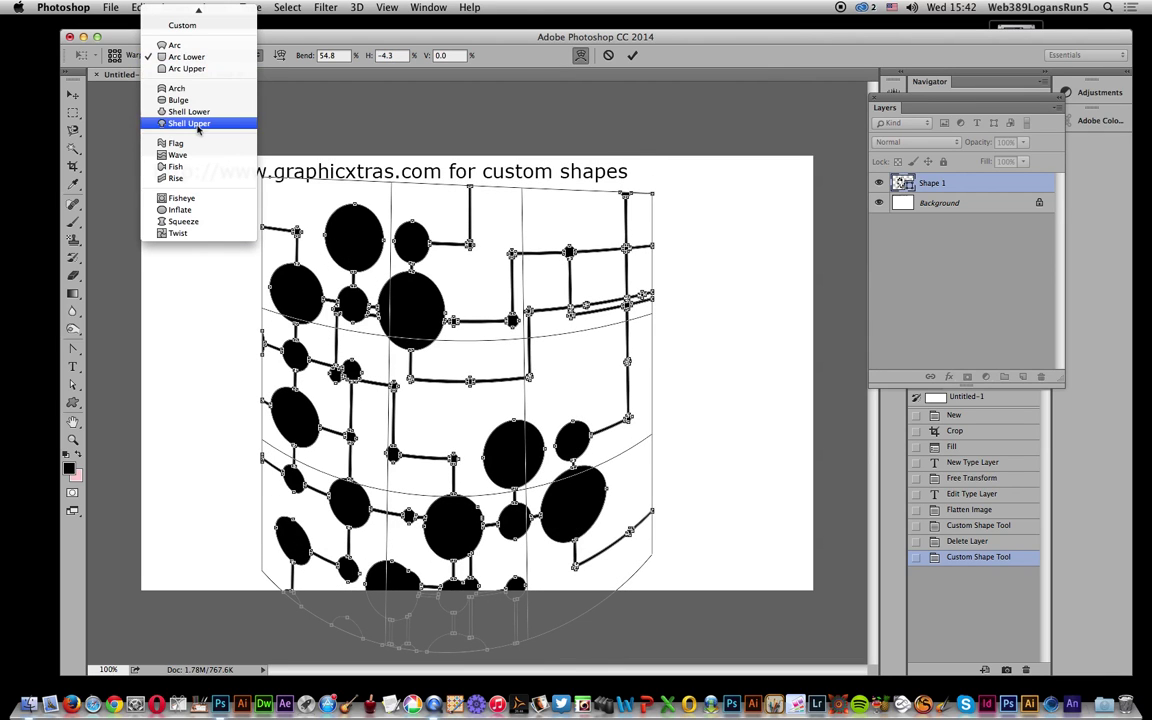
left_click(200, 57)
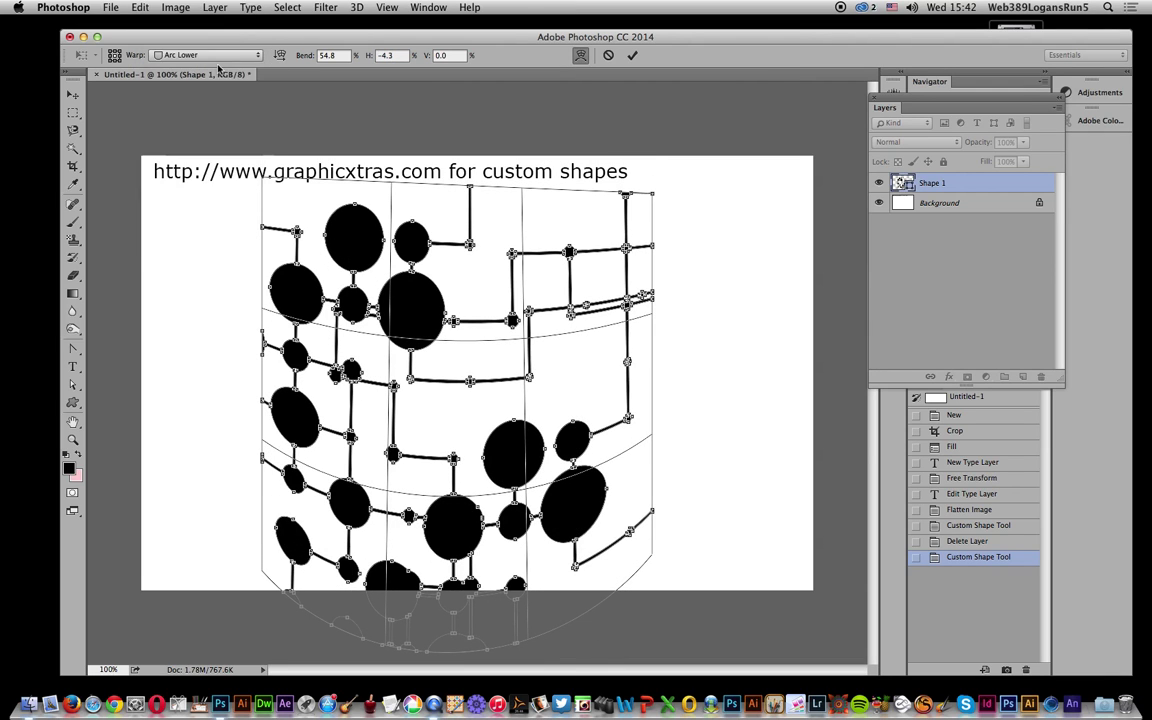
left_click(200, 56)
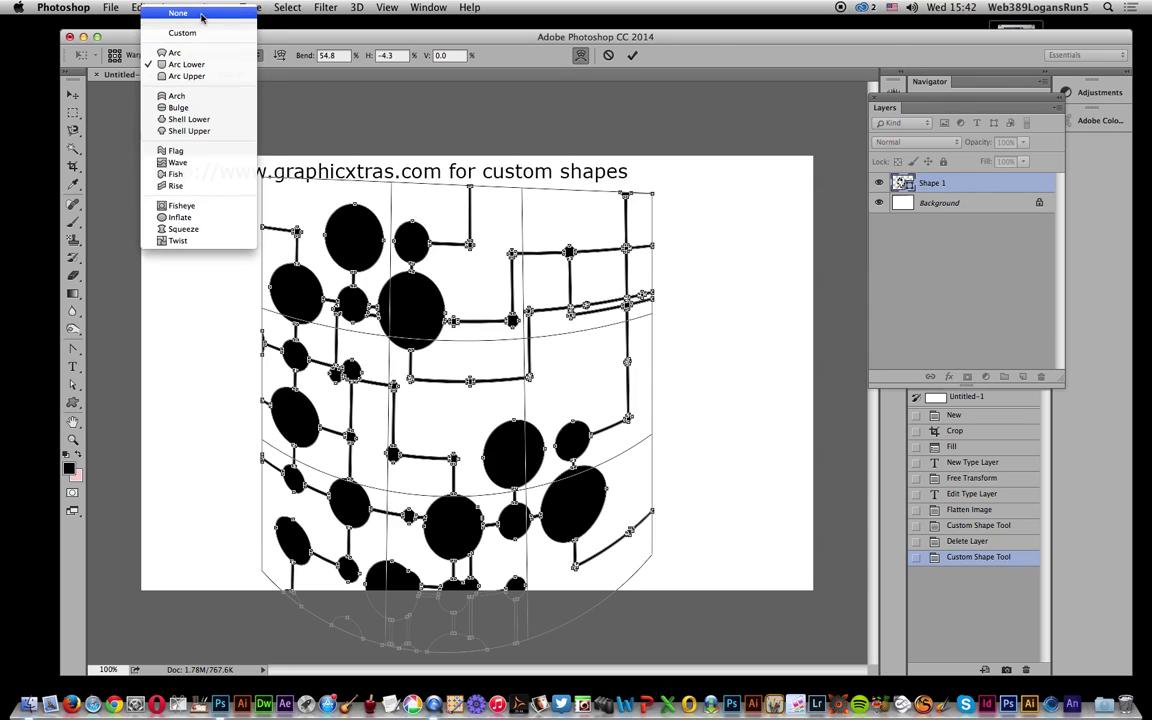
left_click(201, 15)
left_click(200, 56)
left_click(241, 102)
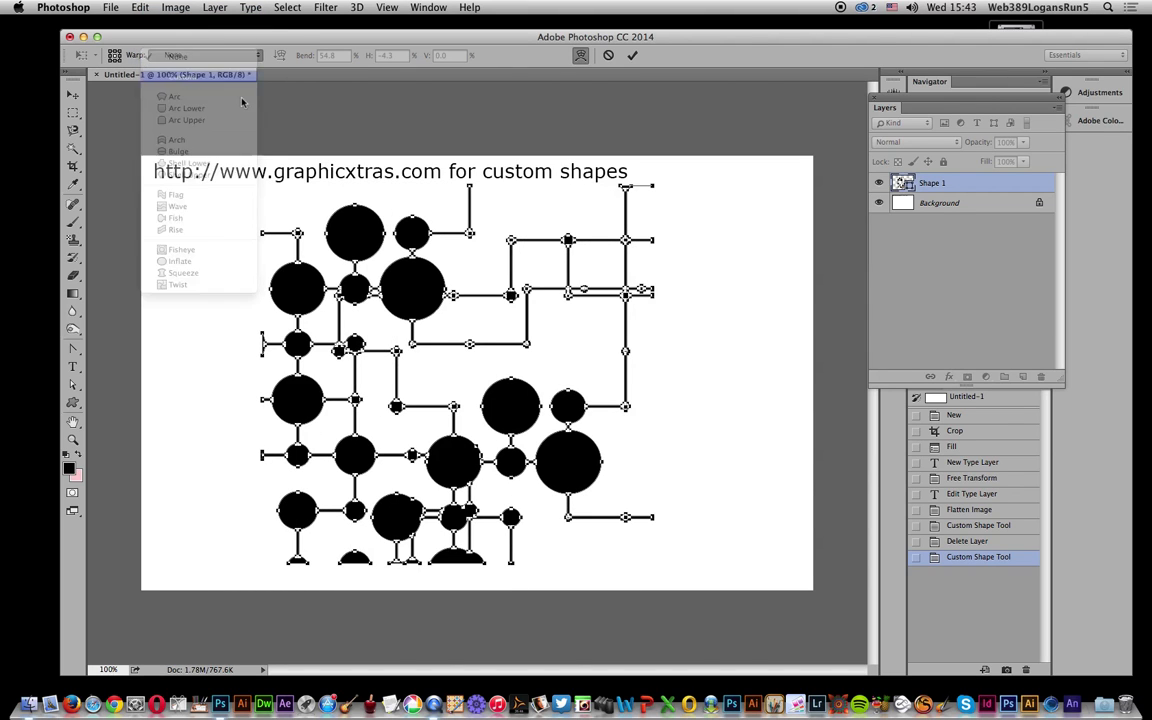
Drag the warp mesh to bend the lattice into a leaning, narrow-waisted form, keeping the Custom style
left_click_drag(280, 220, 354, 310)
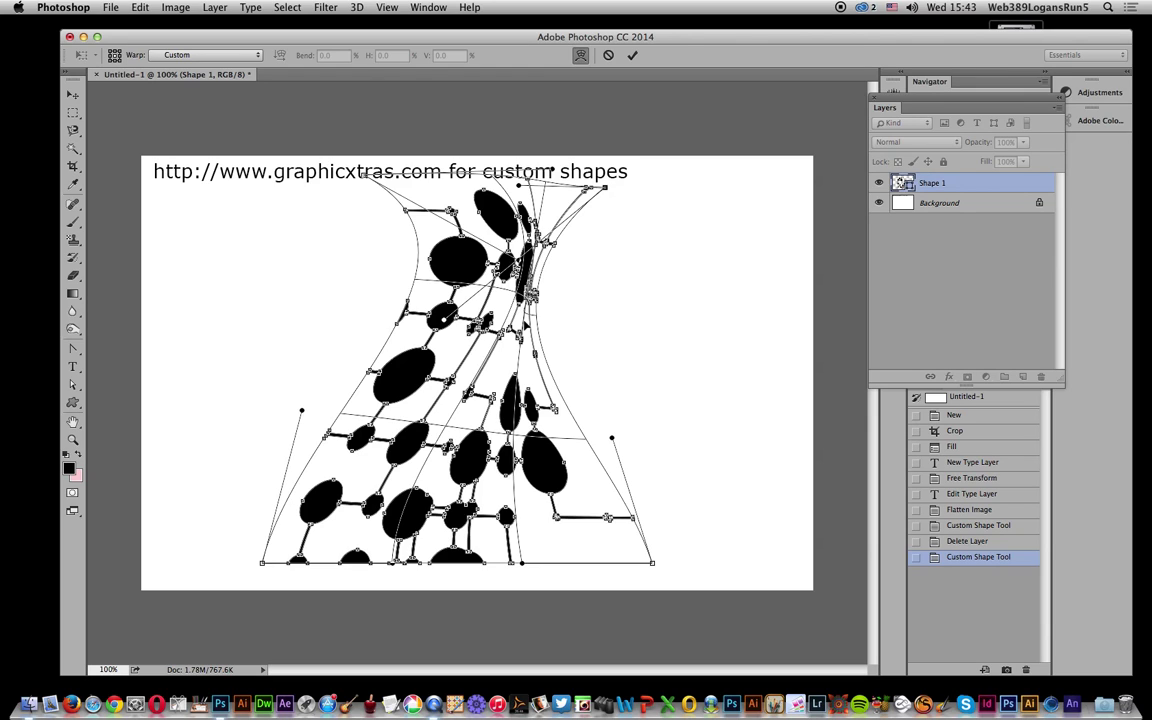
left_click(170, 57)
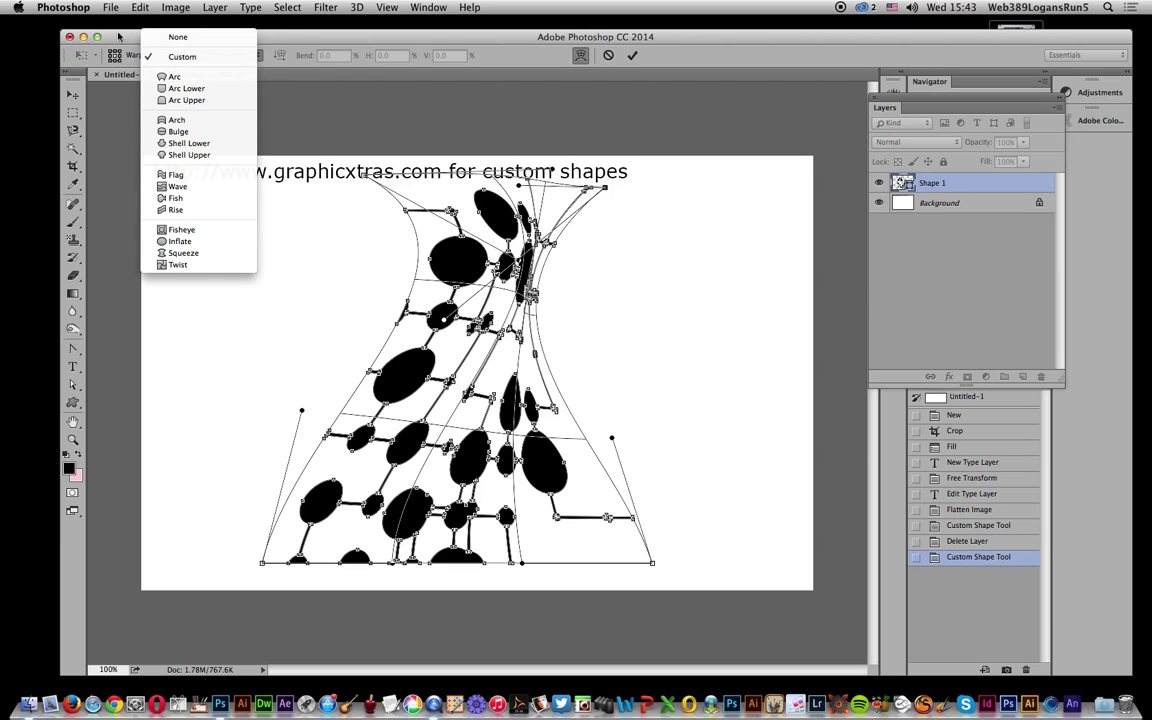
left_click(184, 325)
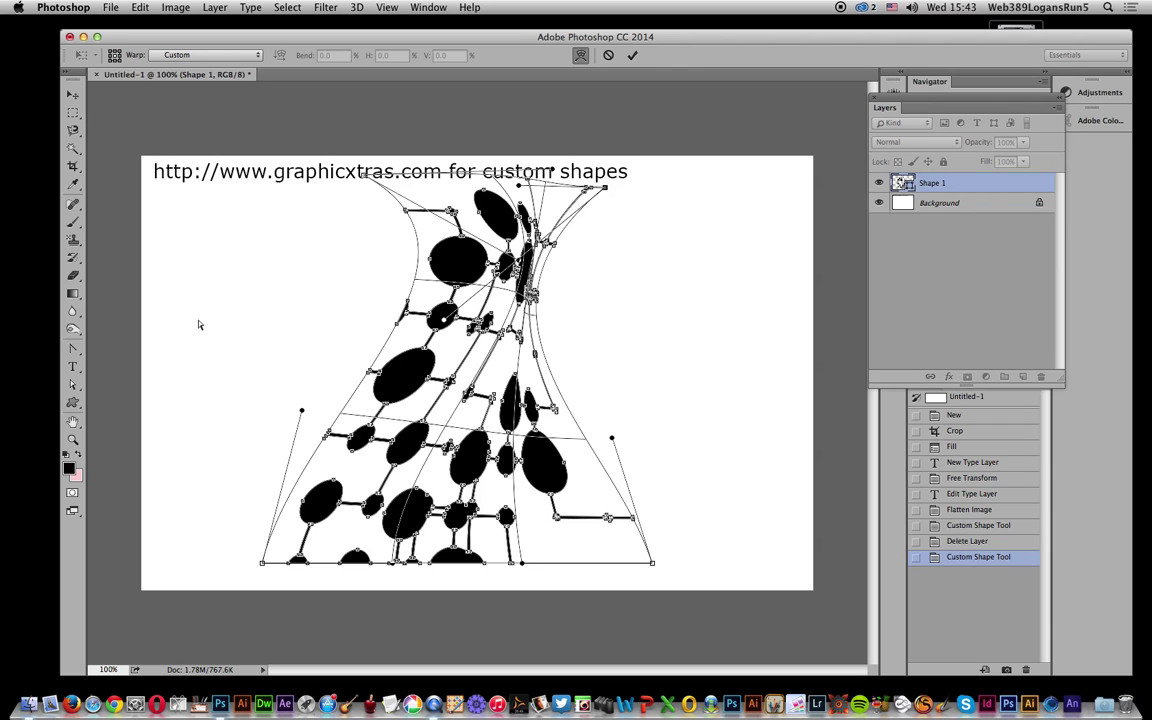
Commit the warp and attempt Define Custom Shape from the Edit menu
left_click(631, 56)
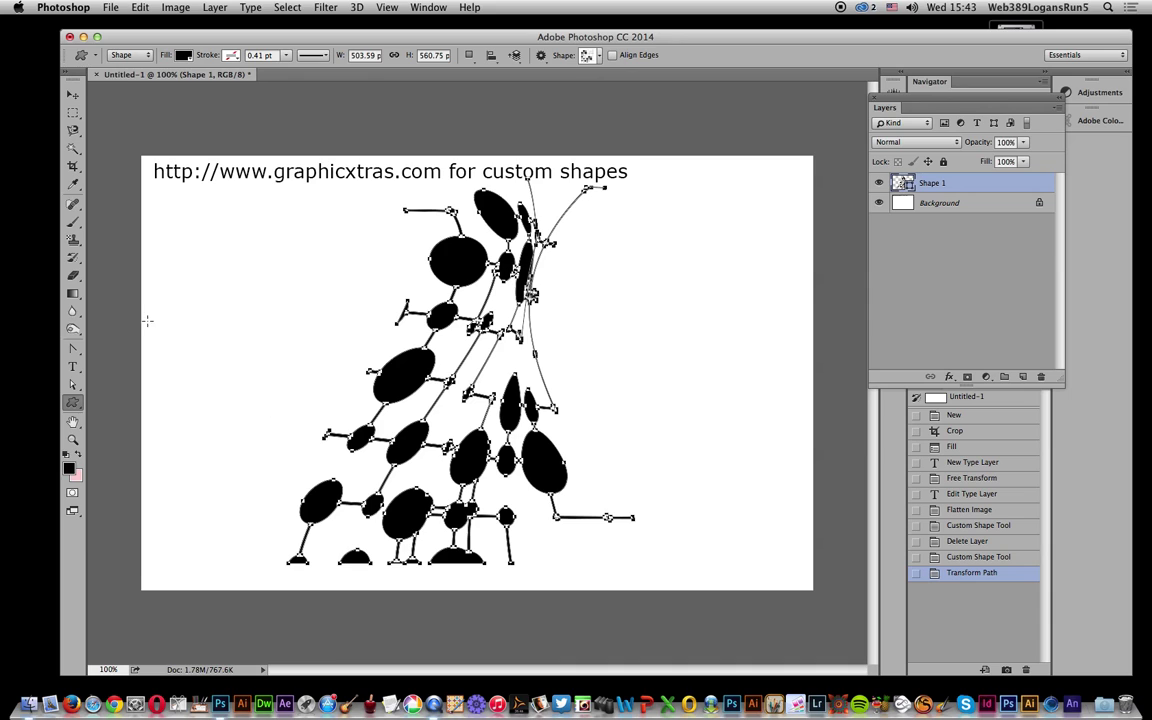
left_click(138, 8)
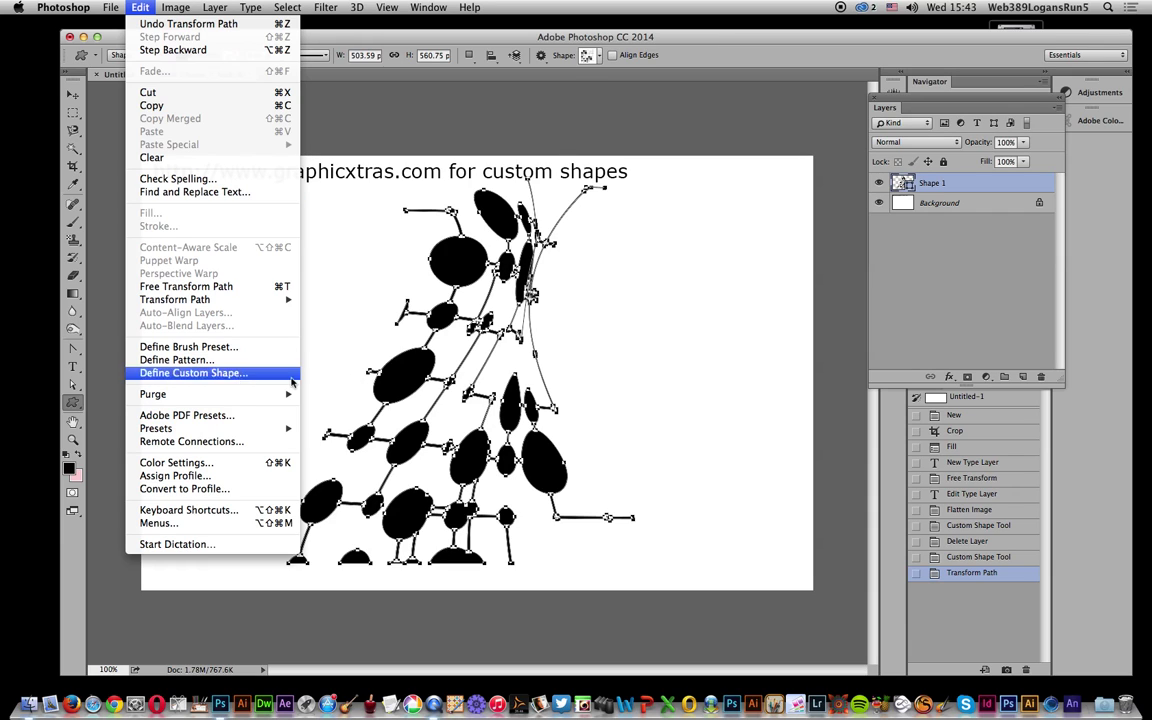
left_click(200, 373)
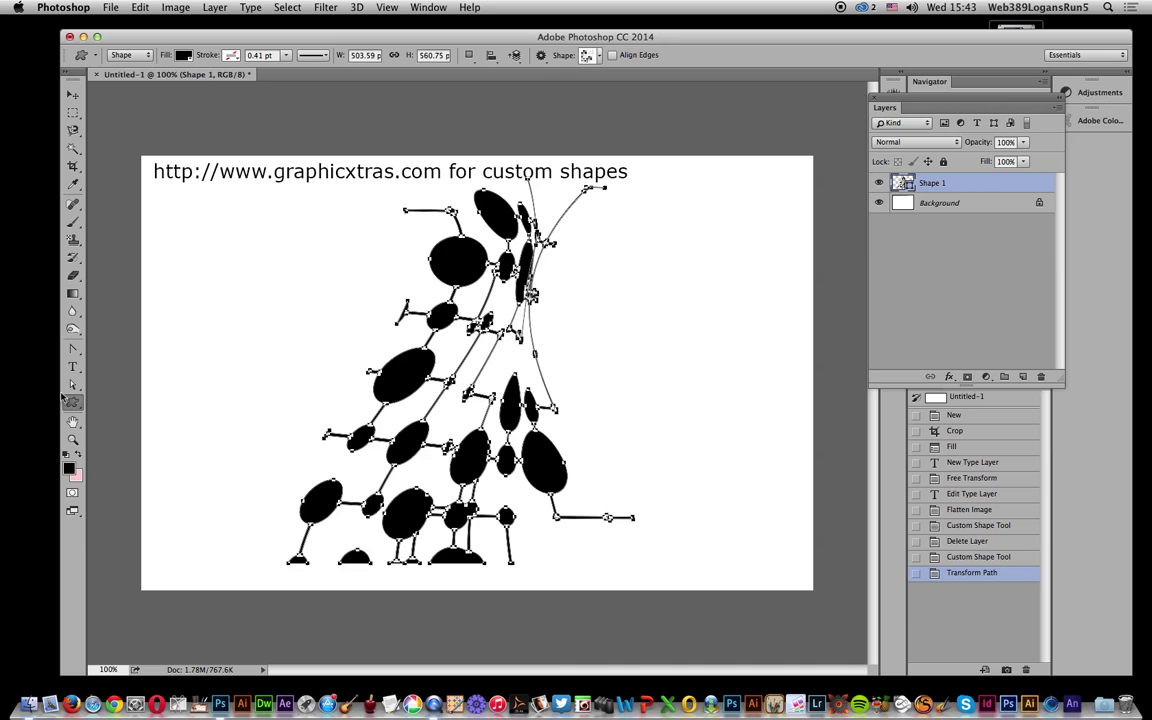
Save the warped lattice as custom shape 'Shape 102' and delete the Shape 1 layer
left_click(72, 384)
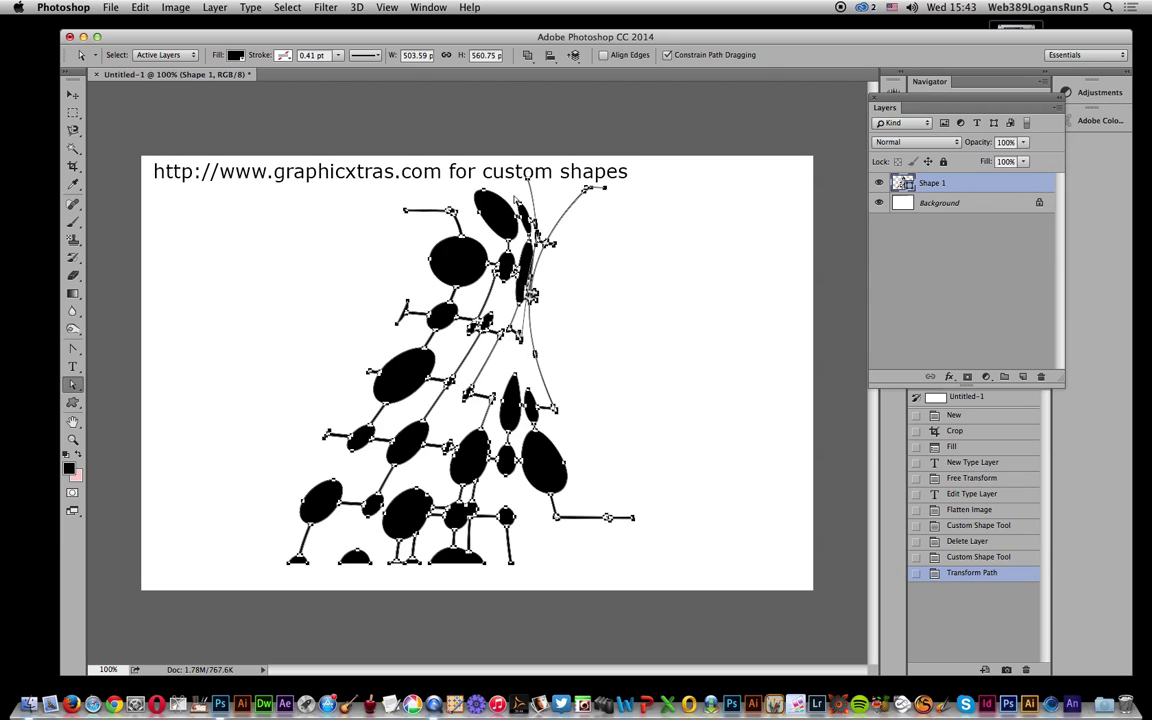
left_click(137, 9)
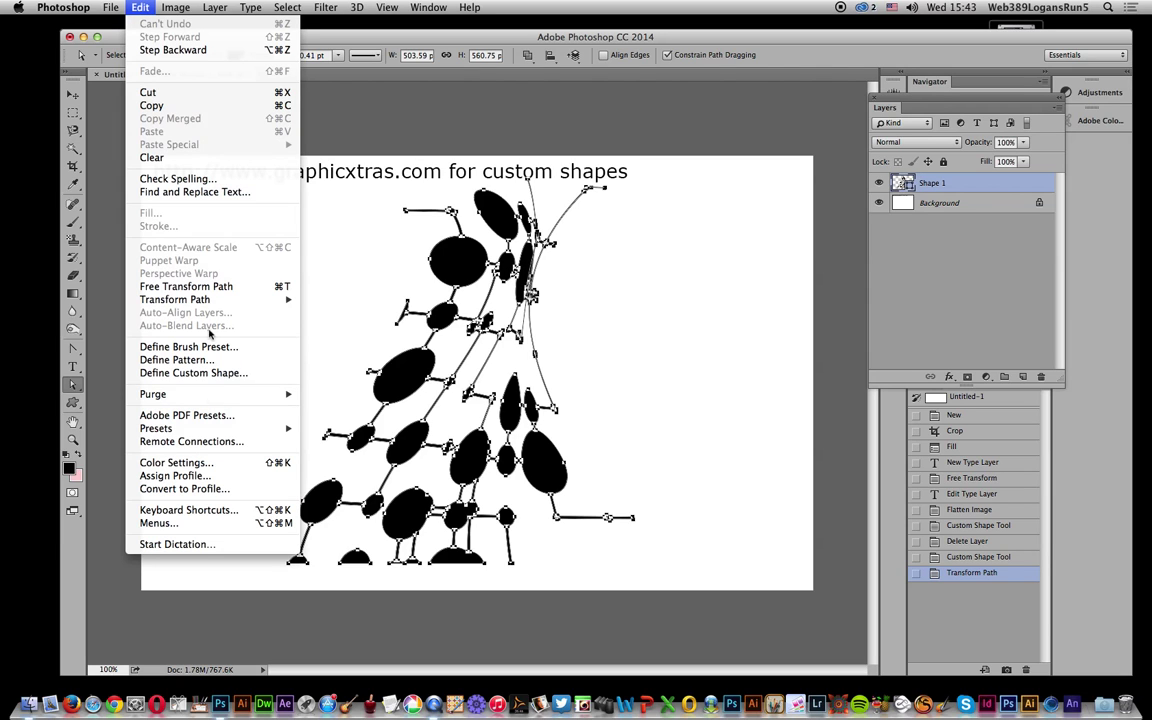
left_click(221, 373)
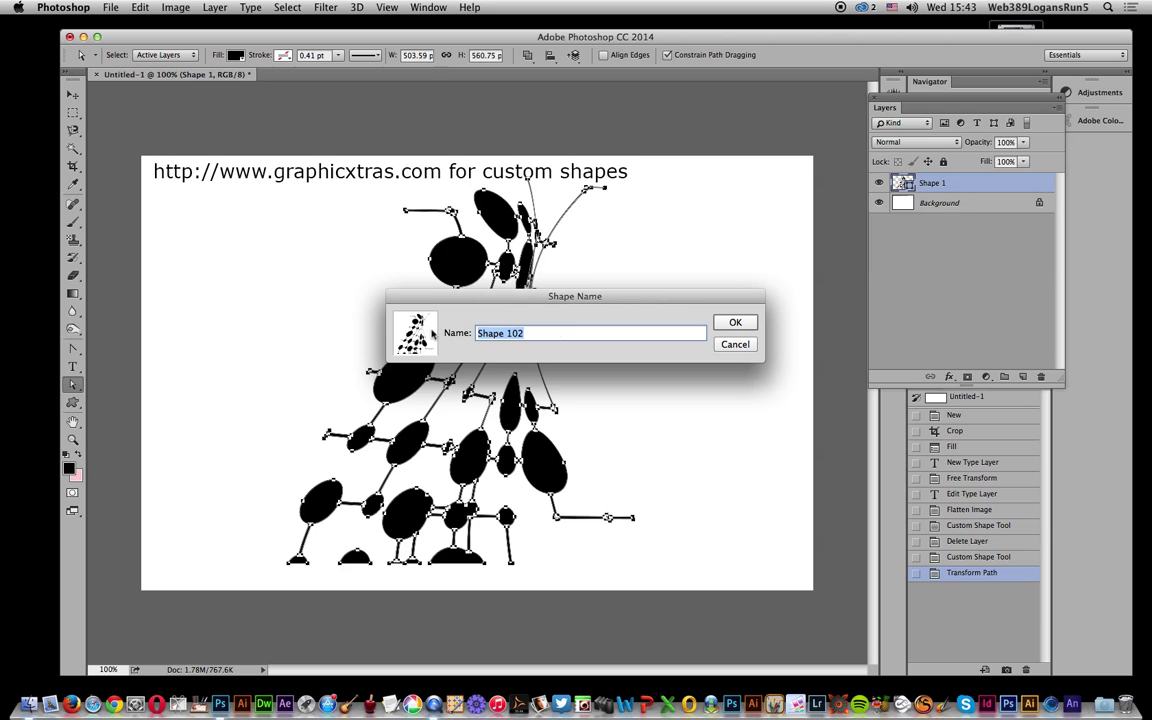
left_click(733, 323)
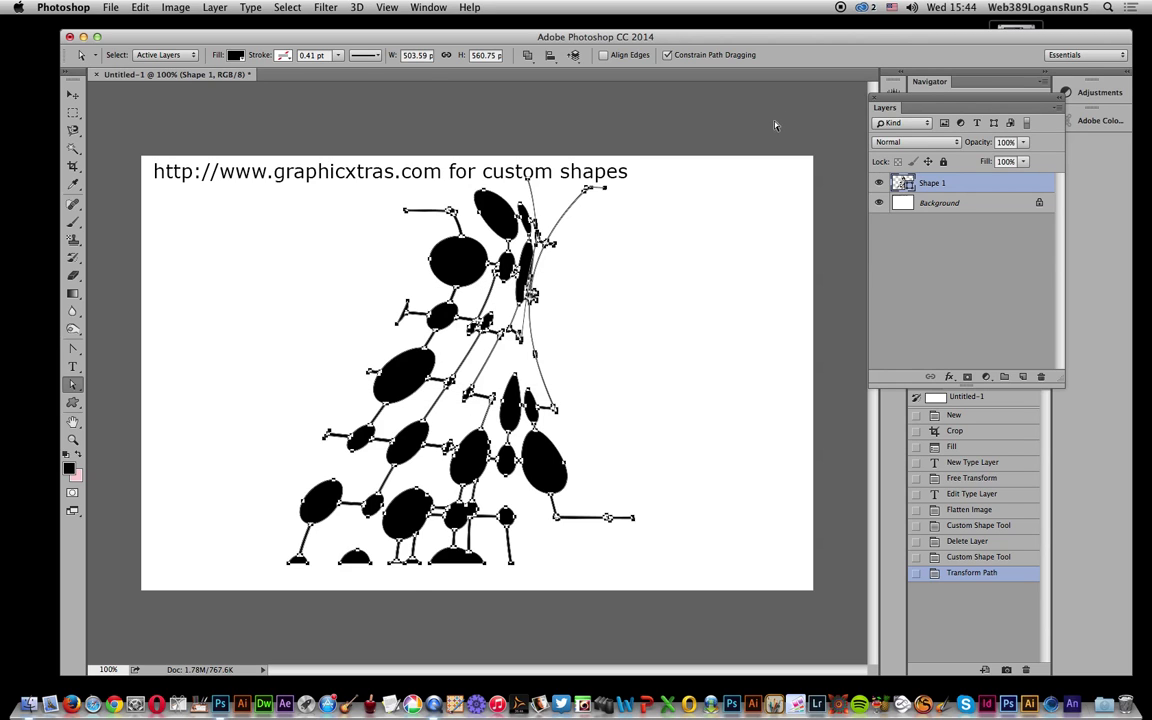
key("BackSpace")
Draw the newly saved custom shape at about 399 by 467 px
left_click(72, 402)
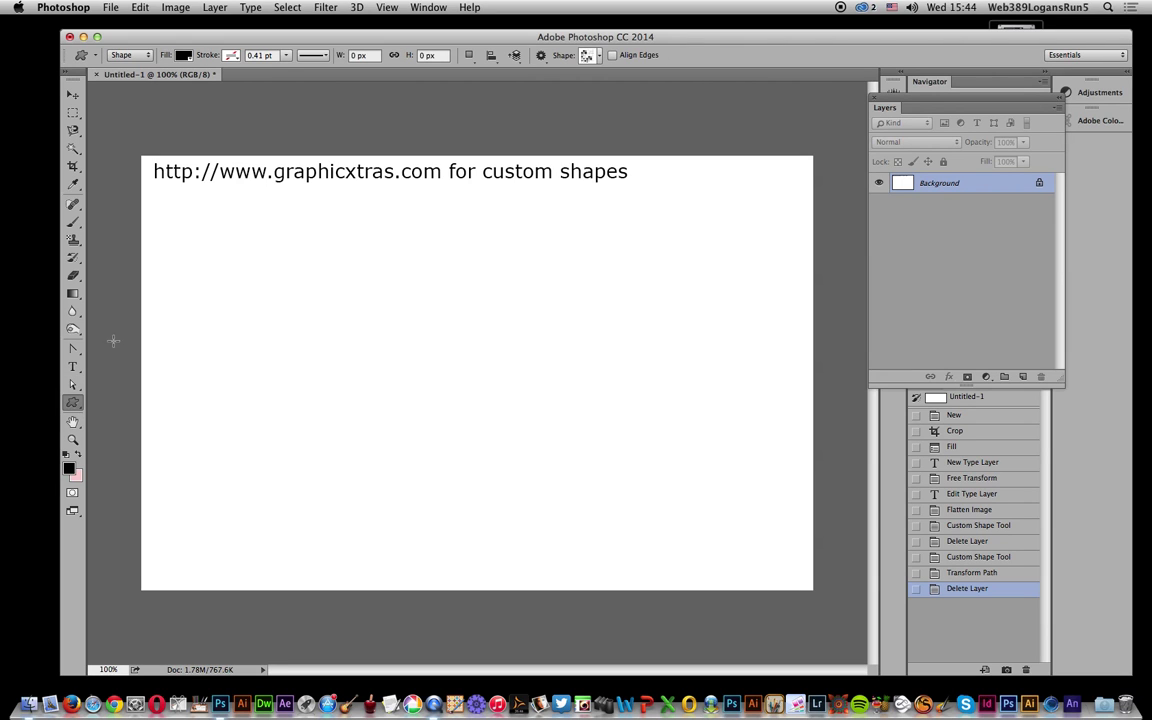
left_click(588, 55)
scroll(698, 178, "down", 2)
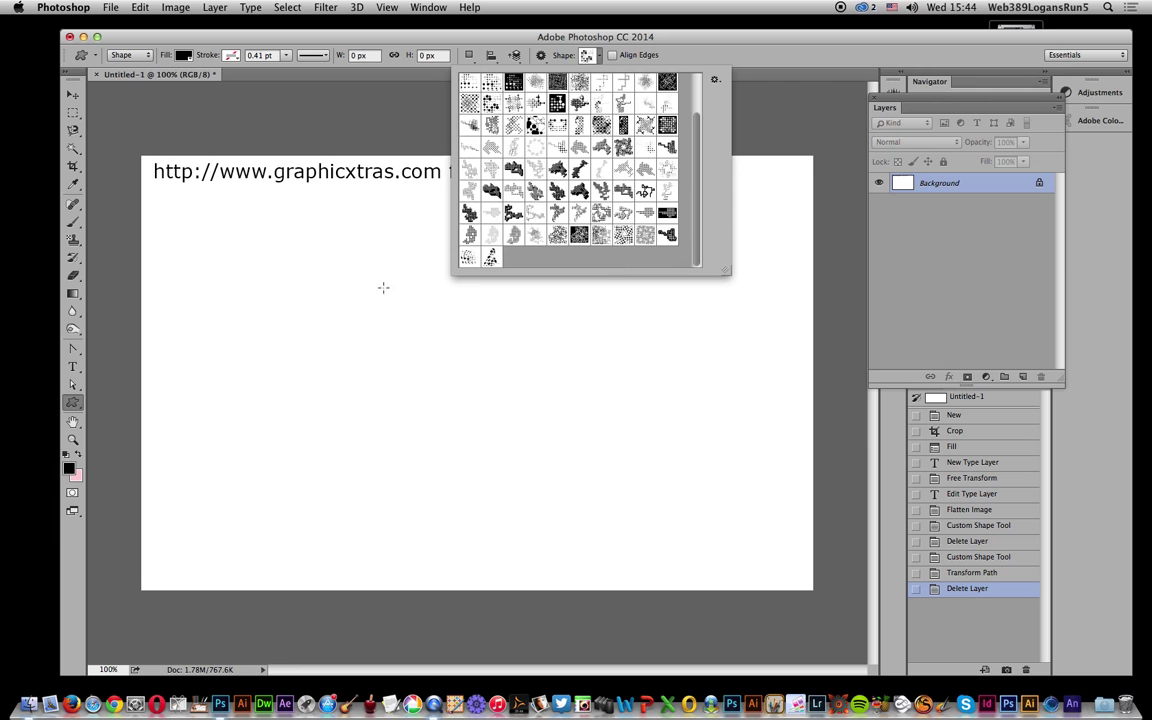
left_click_drag(219, 223, 520, 537)
left_click_drag(490, 397, 490, 397)
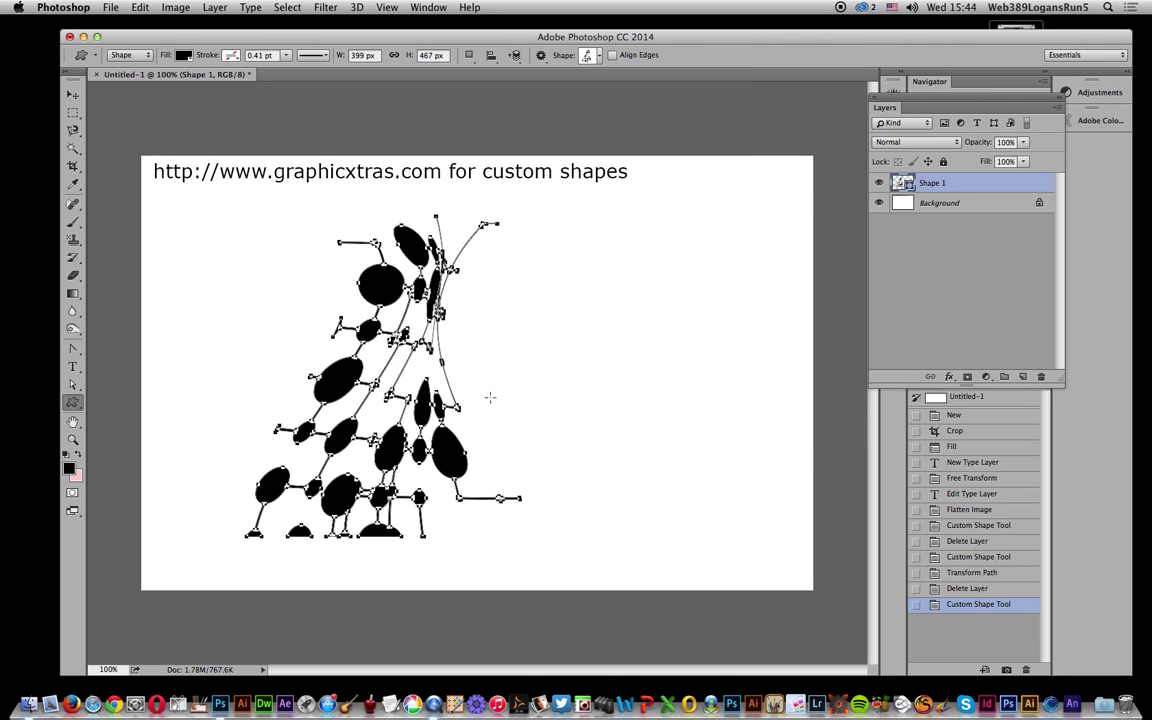
Warp the shape, bulging it right, stretching the bottom-right corner, and pulling it up-left
left_click(140, 7)
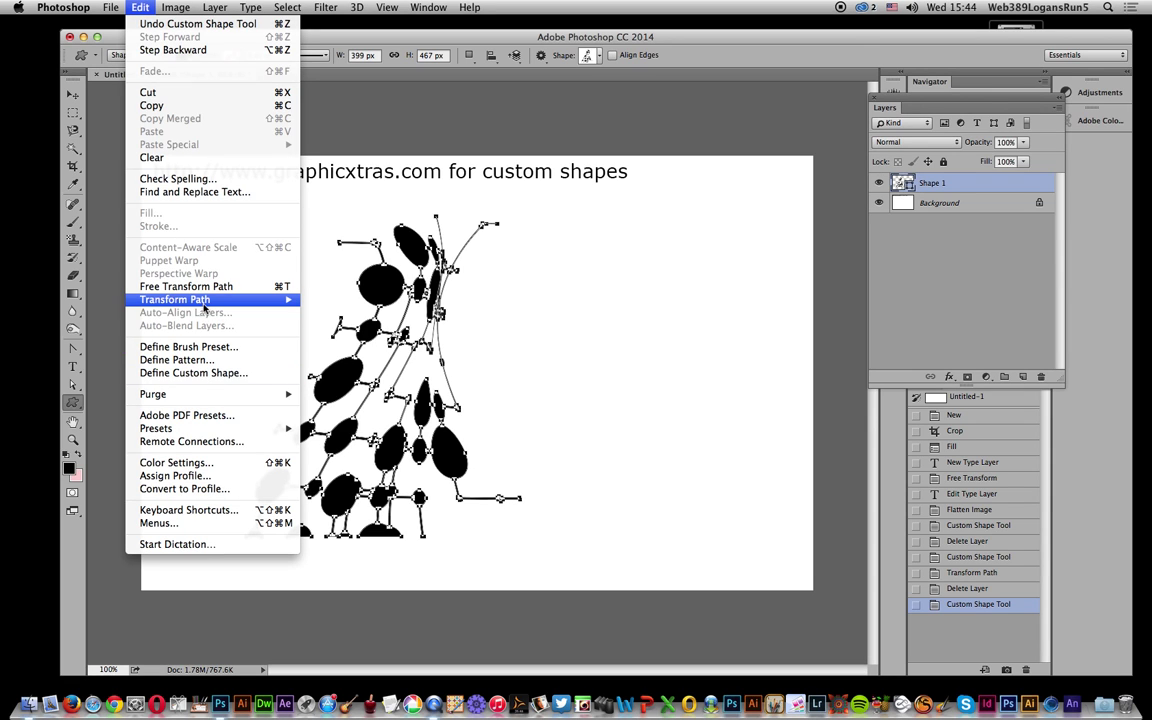
mouse_move(205, 302)
left_click(381, 386)
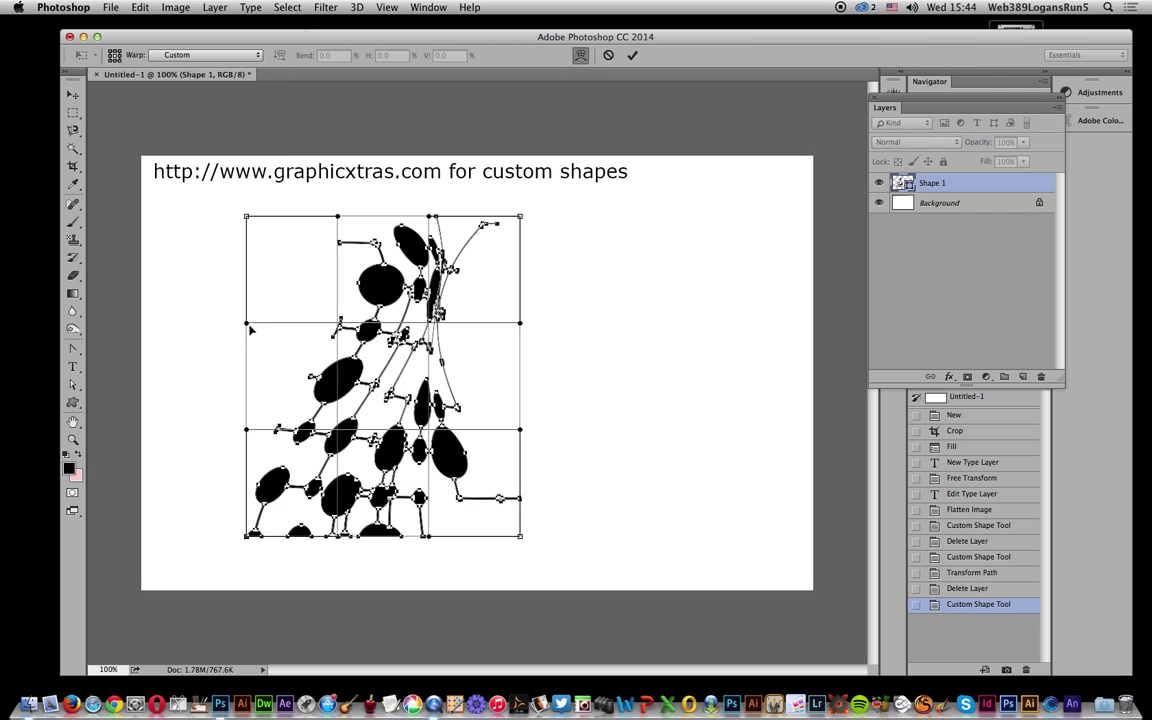
left_click_drag(269, 317, 350, 343)
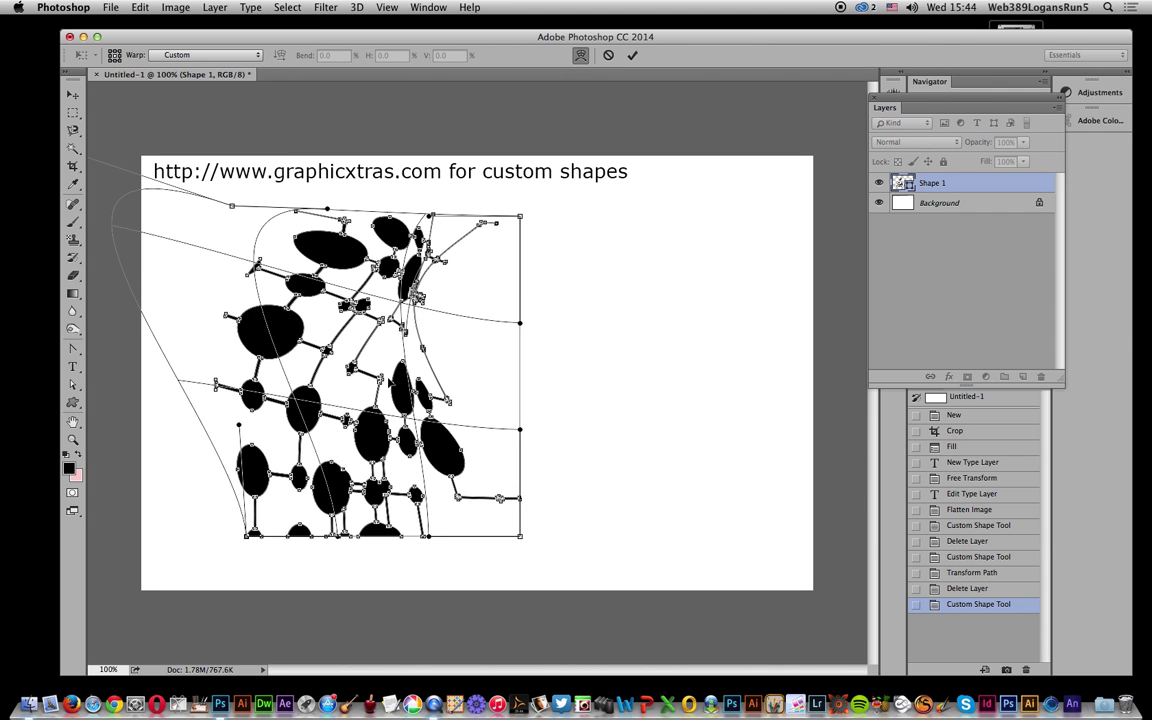
left_click_drag(449, 336, 617, 398)
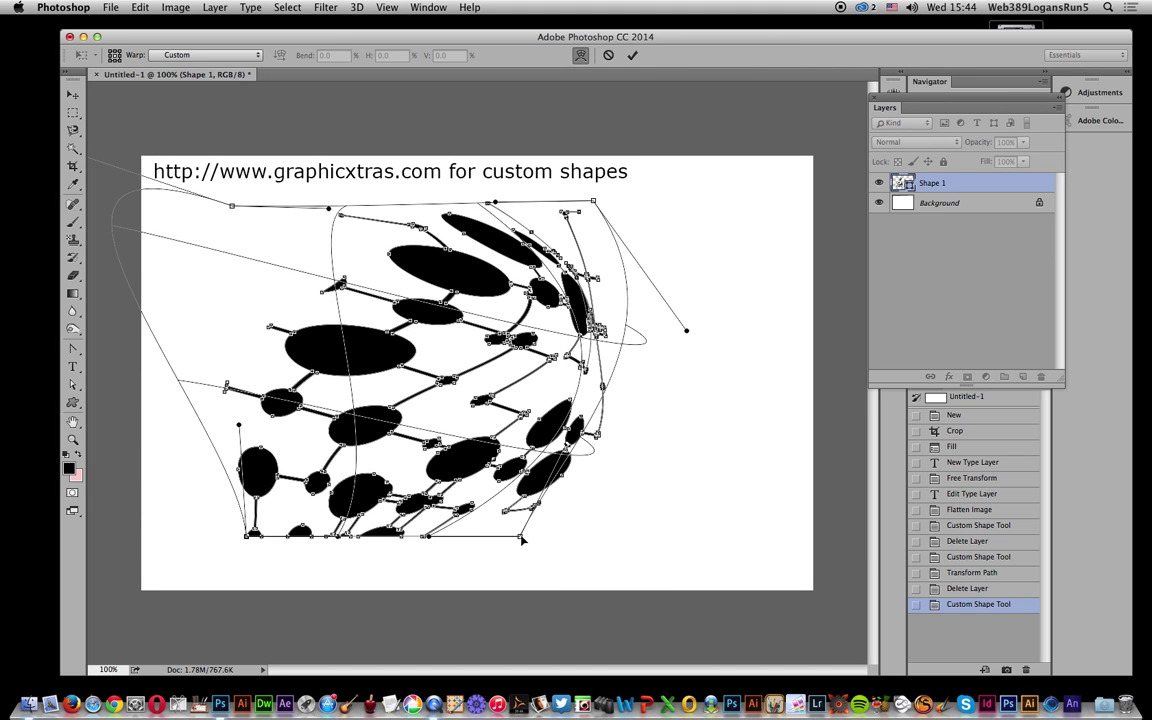
left_click_drag(521, 539, 629, 579)
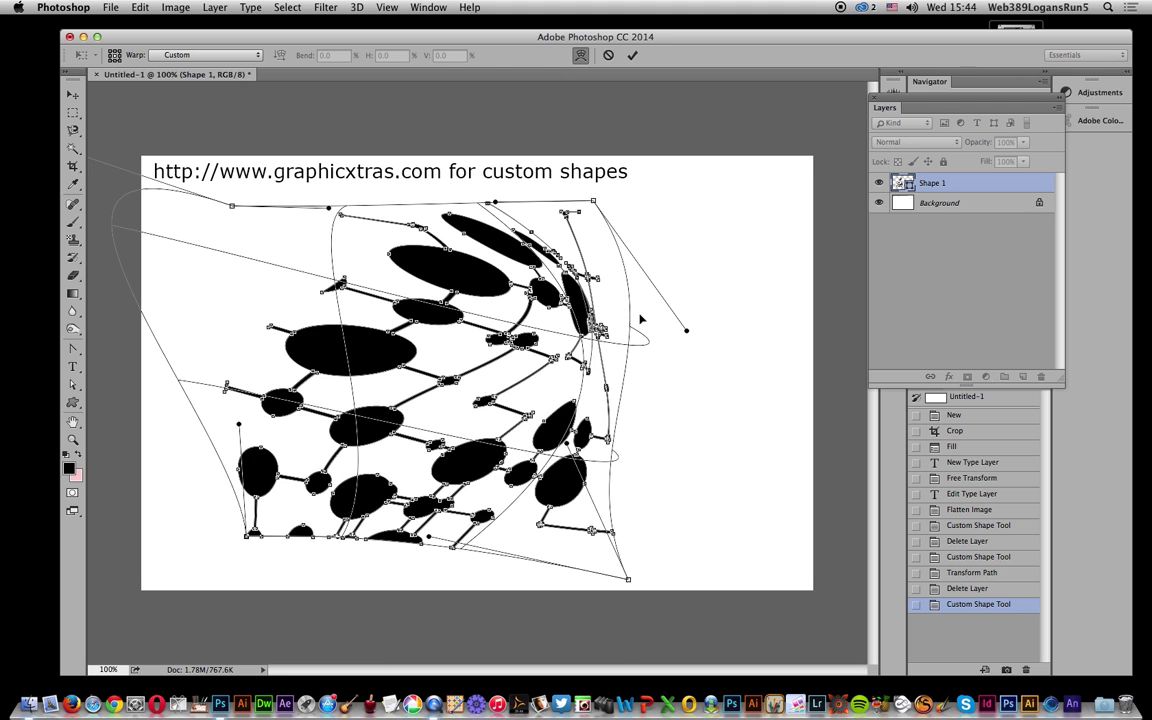
left_click_drag(629, 372, 183, 272)
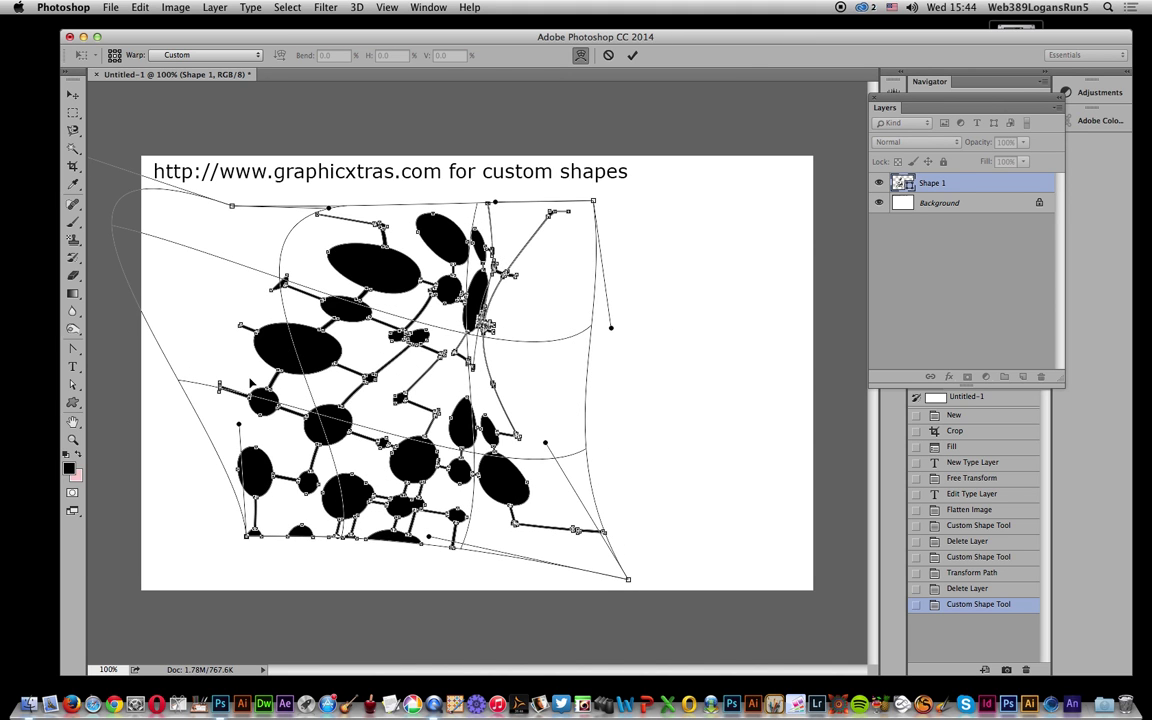
left_click_drag(236, 446, 342, 280)
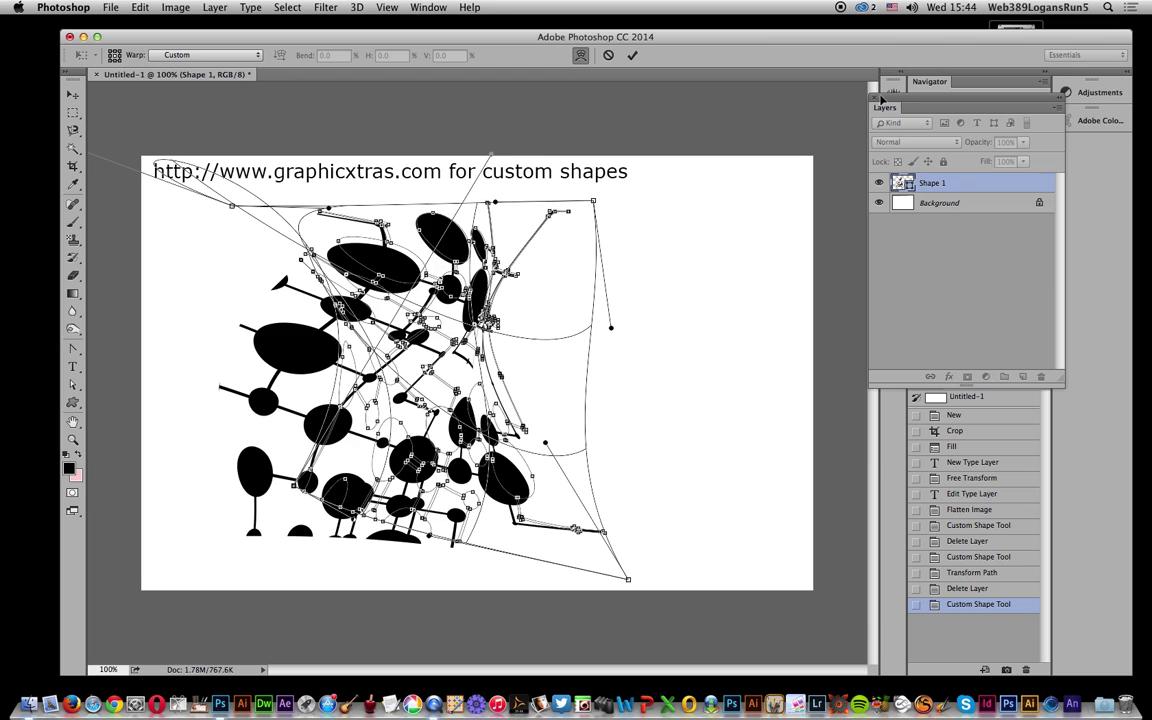
Commit the second warp, leaving the shape about 454.63 by 494.09 px
left_click(632, 55)
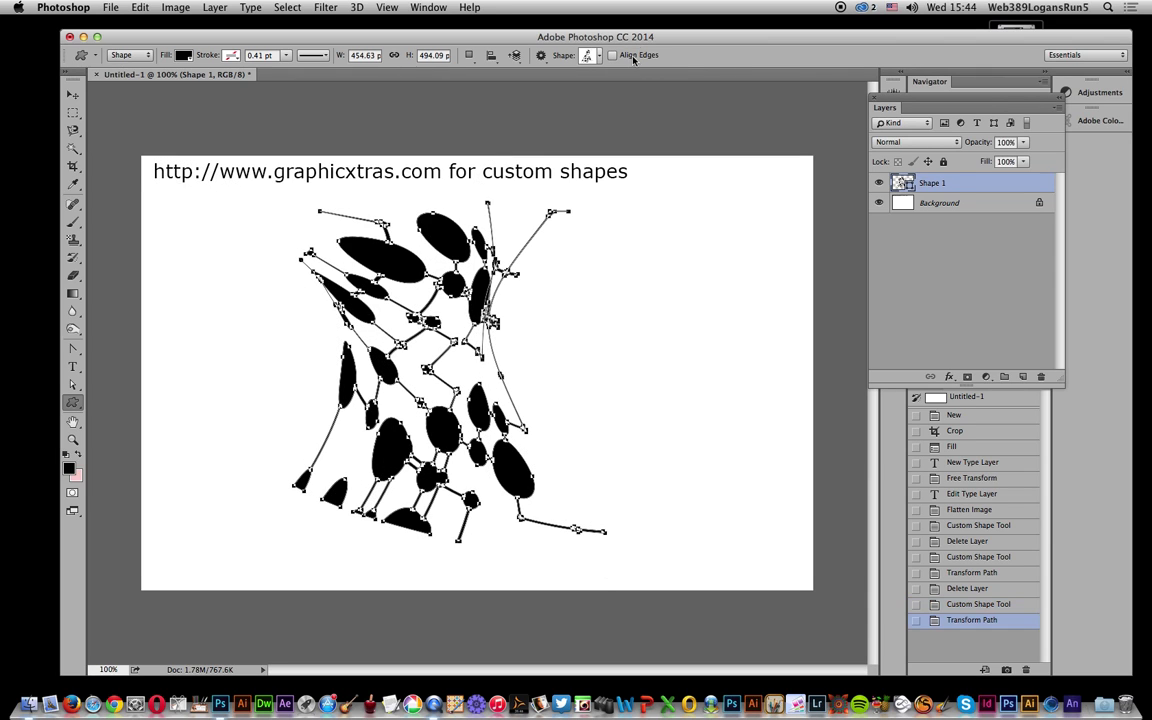